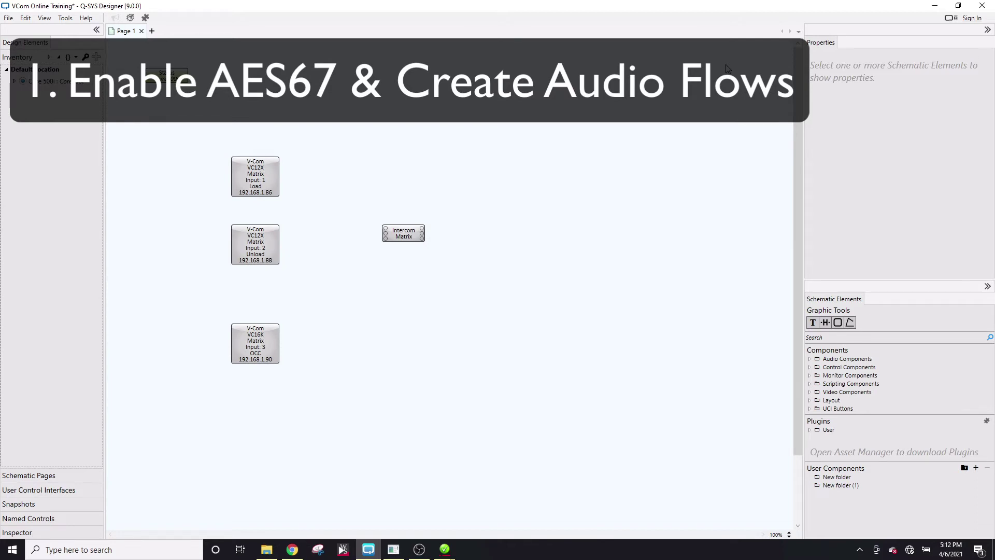
Bring up Dante Controller over the schematic showing the V-Com matrices and Intercom Matrix
{"action": "left_click", "coordinate": [444, 549]}
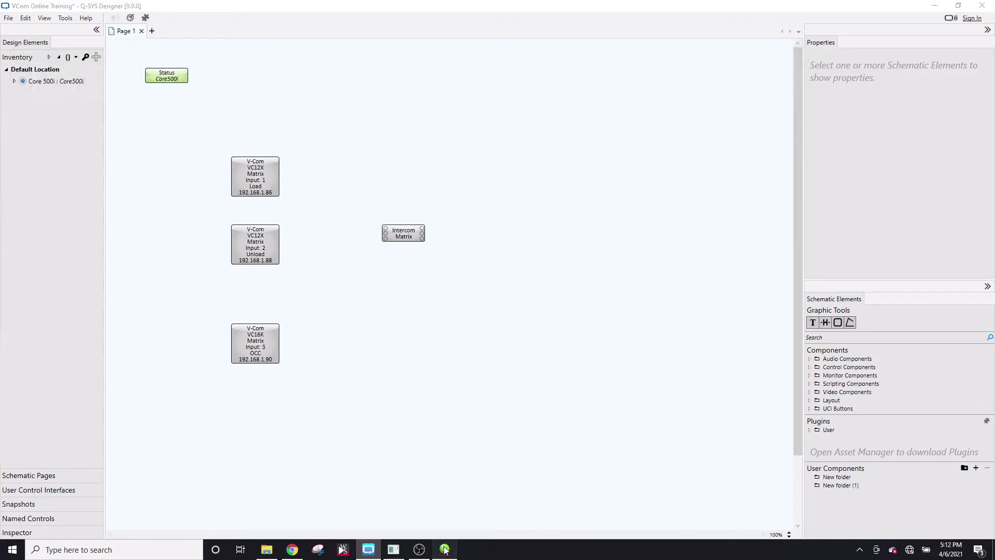
Set the Unload device's new AES67 mode to Enabled and confirm
{"action": "left_click", "coordinate": [368, 153]}
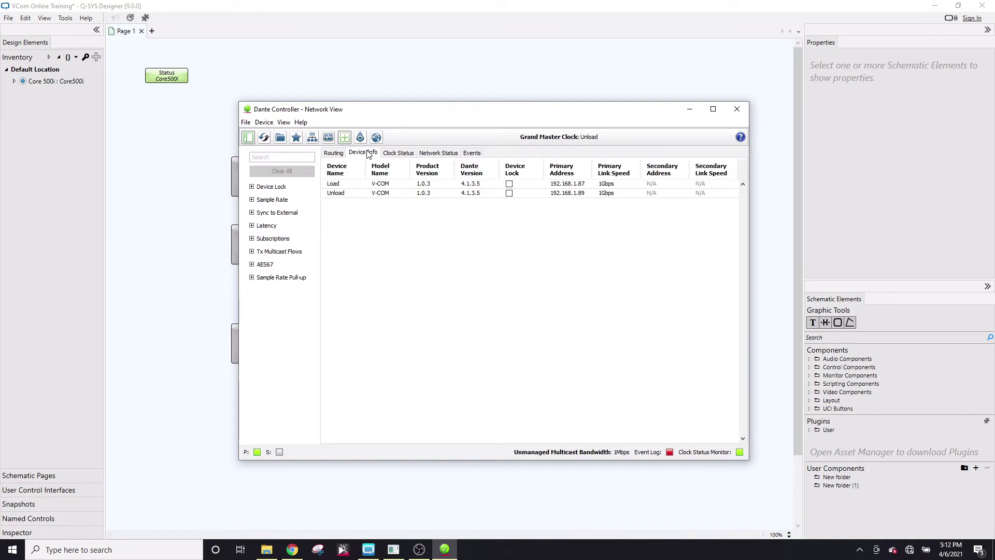
{"action": "double_click", "coordinate": [337, 194]}
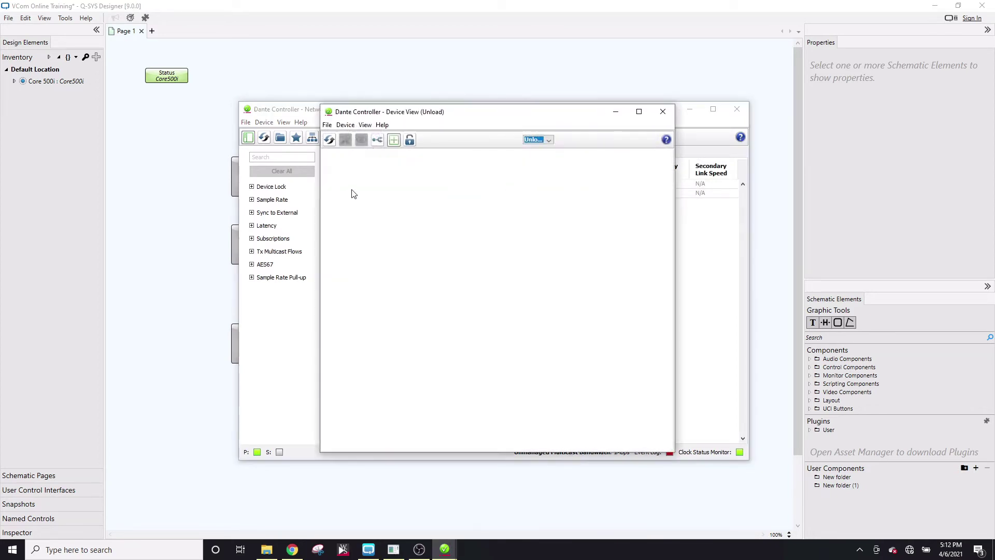
{"action": "left_click", "coordinate": [535, 157]}
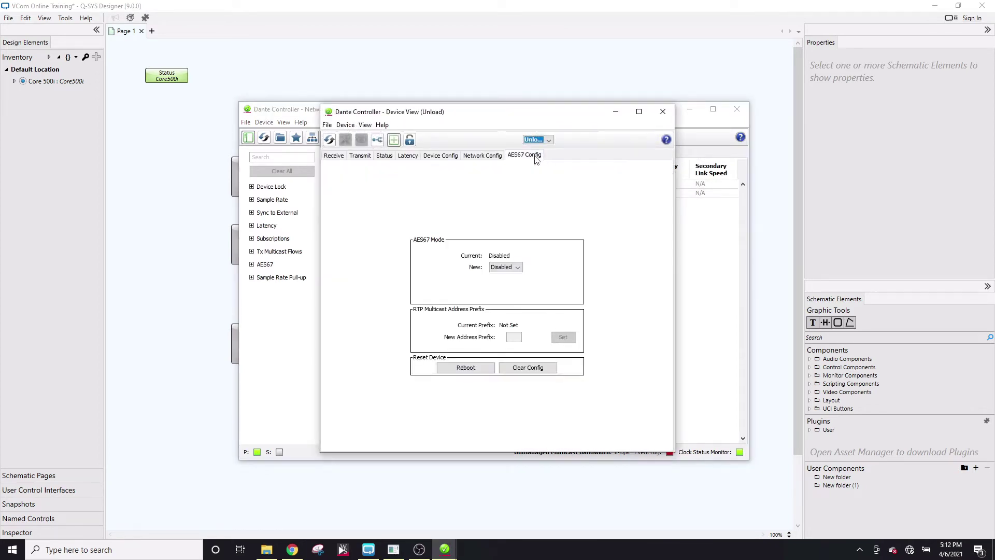
{"action": "left_click", "coordinate": [516, 267]}
{"action": "left_click", "coordinate": [513, 285]}
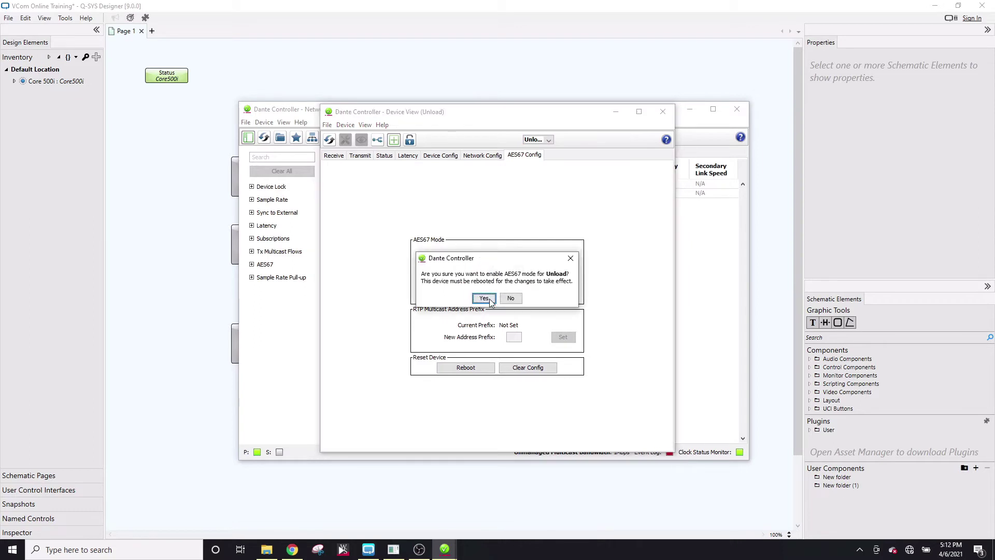
{"action": "left_click", "coordinate": [489, 299]}
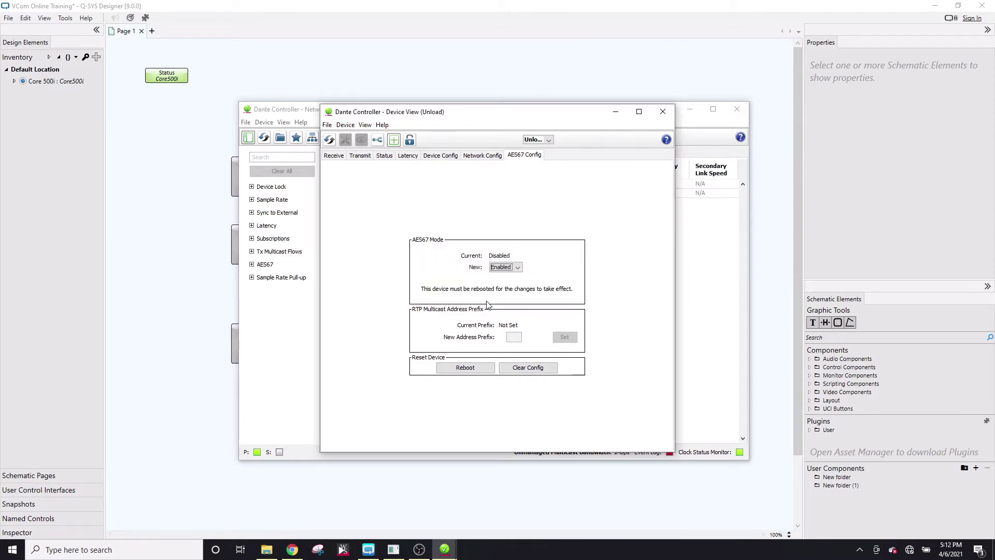
Reboot the Unload device to apply AES67 mode and close its device view
{"action": "left_click", "coordinate": [469, 367]}
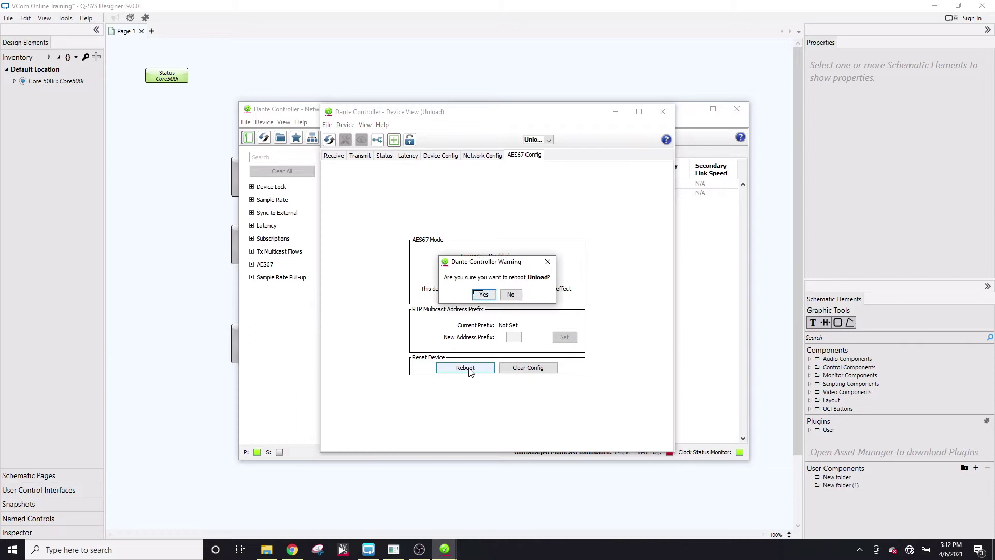
{"action": "left_click", "coordinate": [483, 295]}
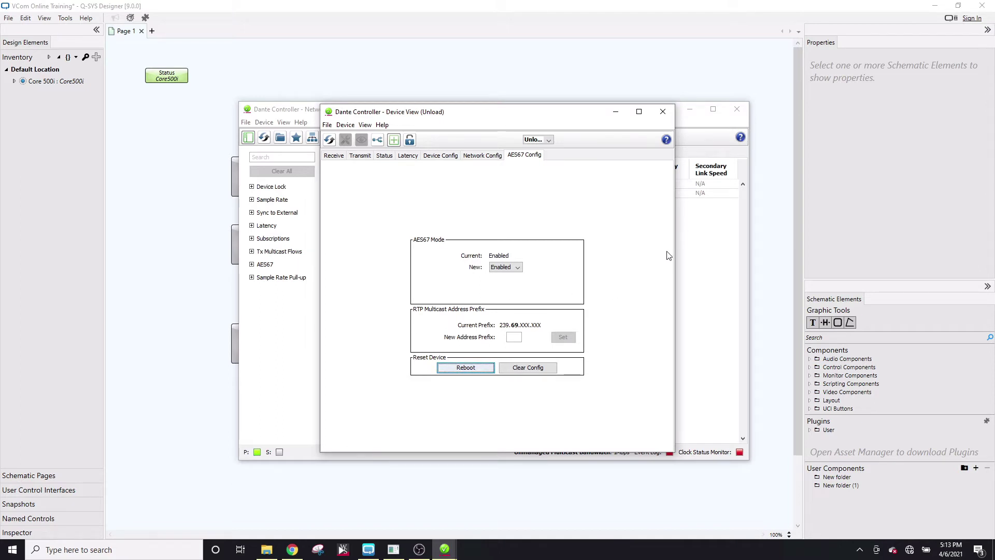
{"action": "left_click", "coordinate": [664, 112]}
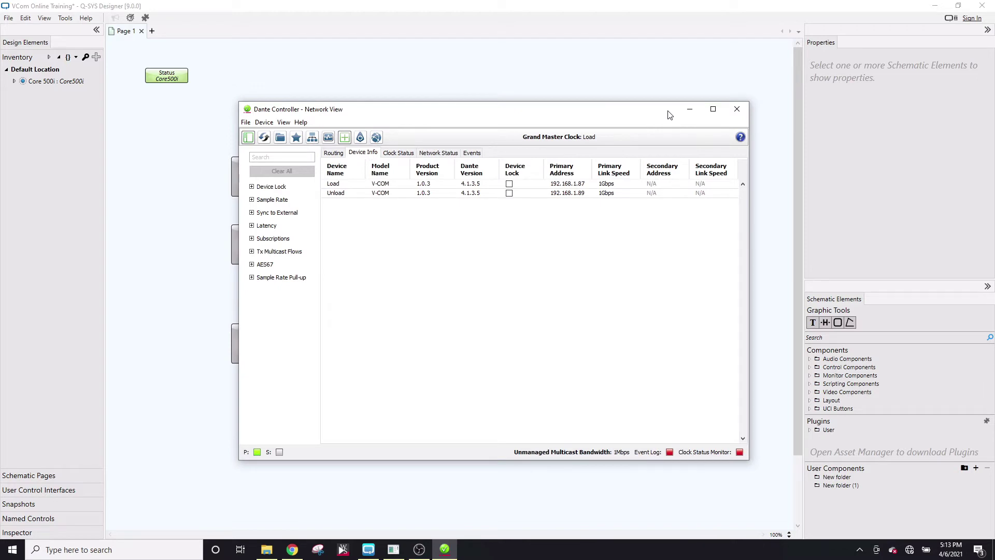
Create an AES67 multicast flow carrying Unload's Tx channel, then put Dante Controller away
{"action": "double_click", "coordinate": [335, 195]}
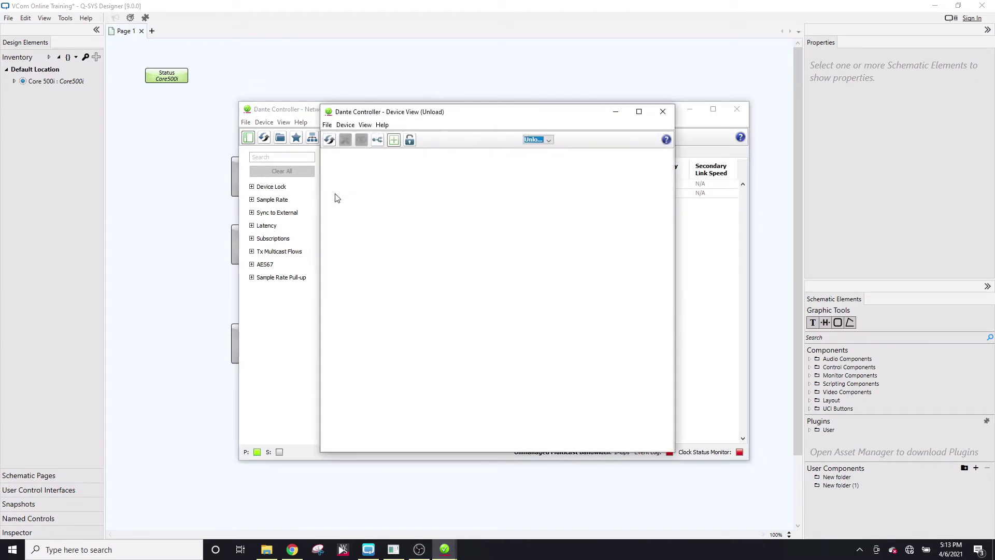
{"action": "left_click", "coordinate": [377, 140]}
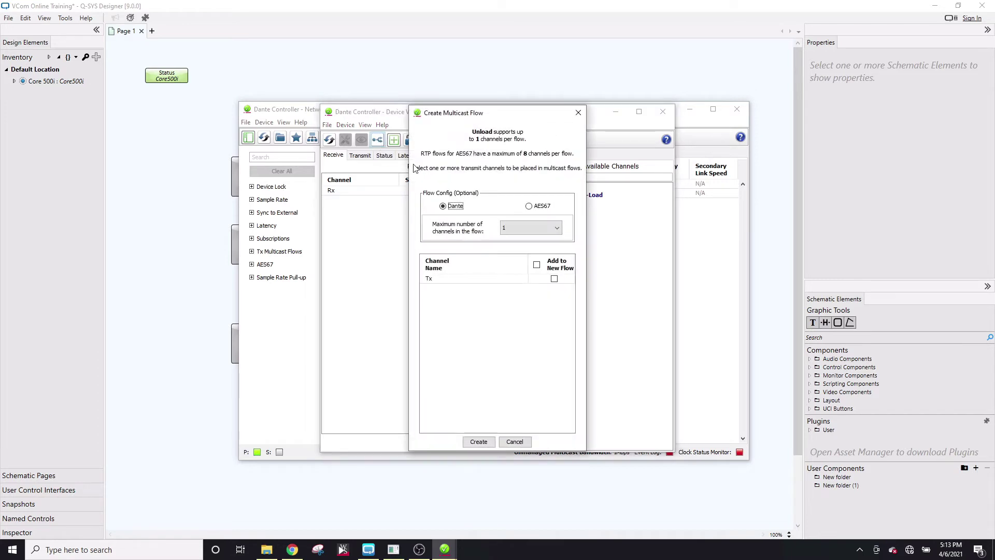
{"action": "left_click", "coordinate": [529, 207]}
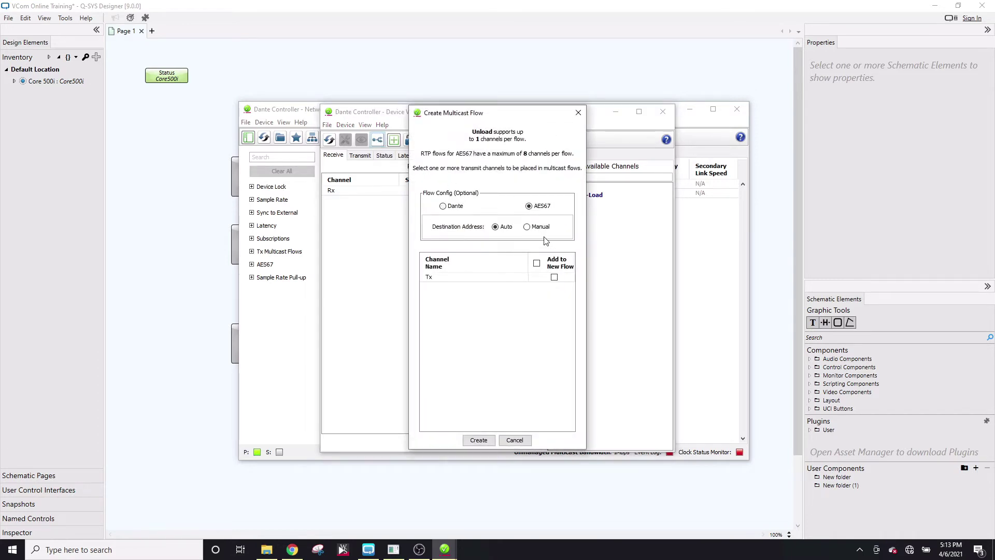
{"action": "left_click", "coordinate": [554, 278]}
{"action": "left_click", "coordinate": [478, 440]}
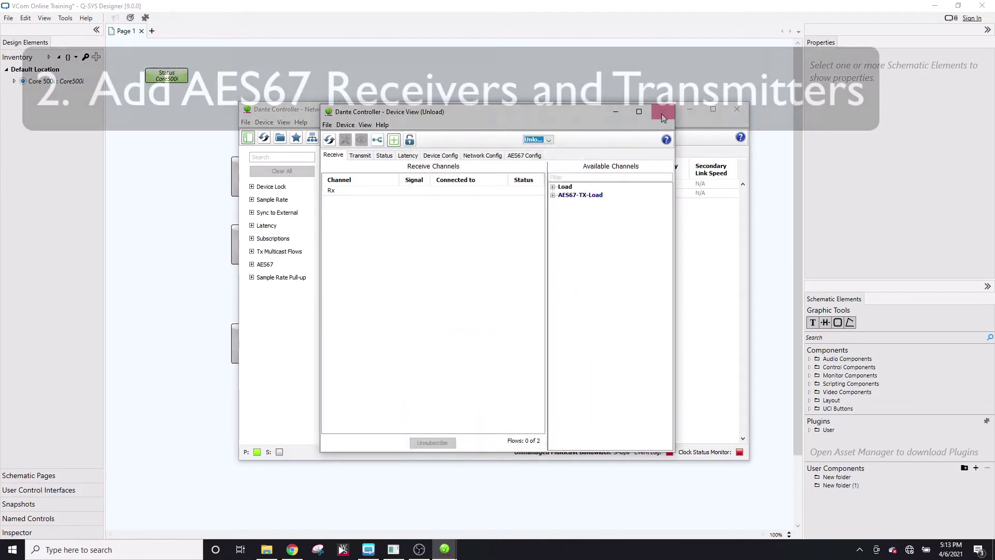
{"action": "left_click", "coordinate": [663, 112]}
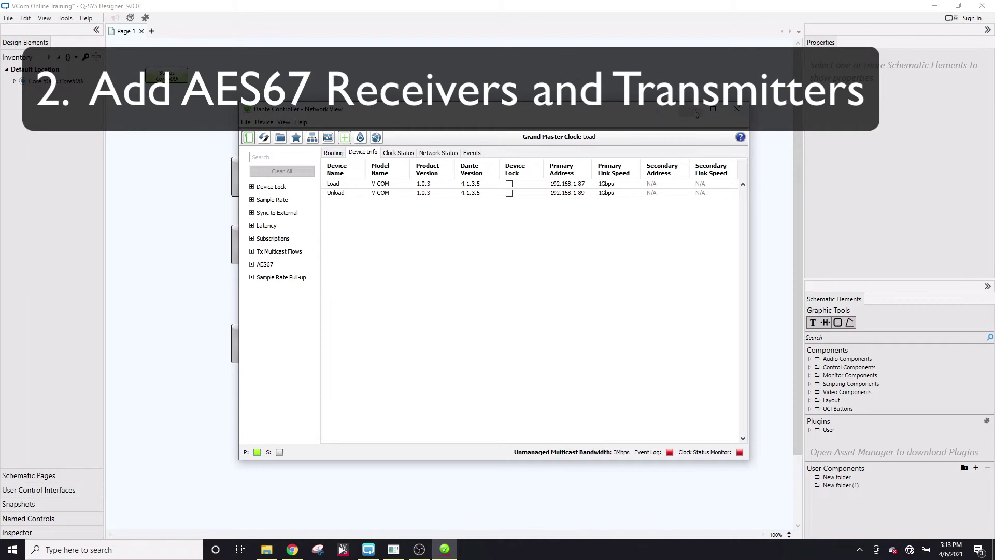
{"action": "left_click", "coordinate": [694, 110]}
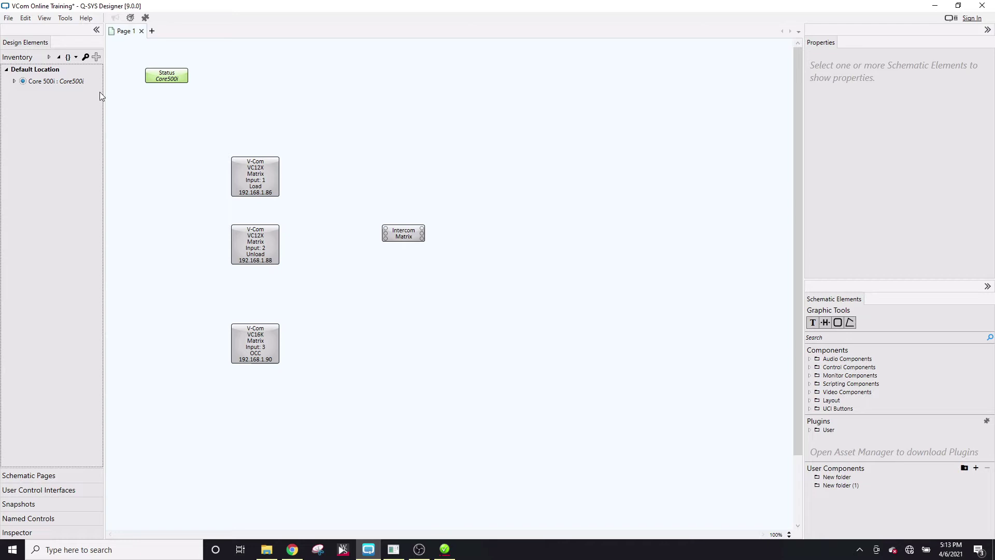
Add AES67 Receivers RX-1 to RX-3 and Transmitters TX-1 to TX-3 from Streaming I/O
{"action": "left_click", "coordinate": [97, 57]}
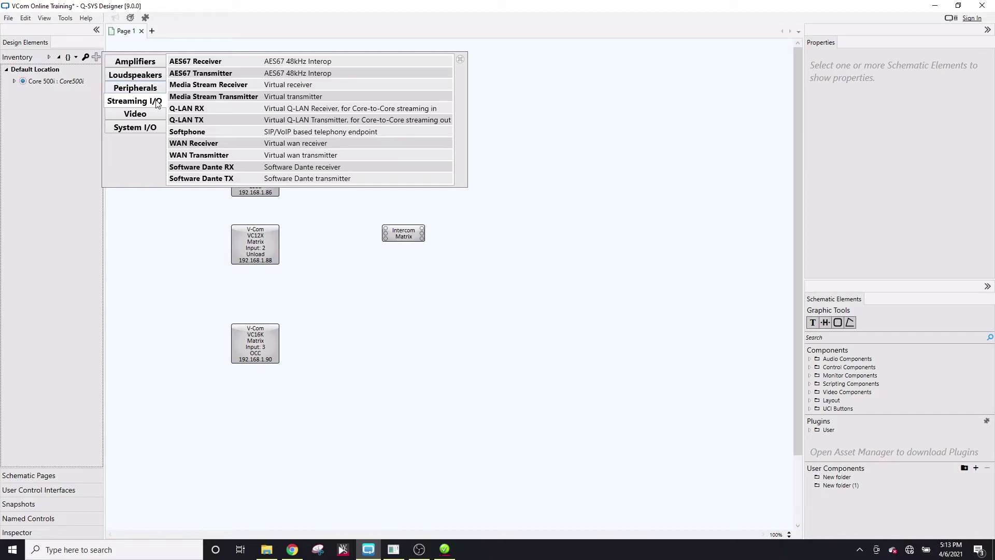
{"action": "left_click", "coordinate": [307, 62]}
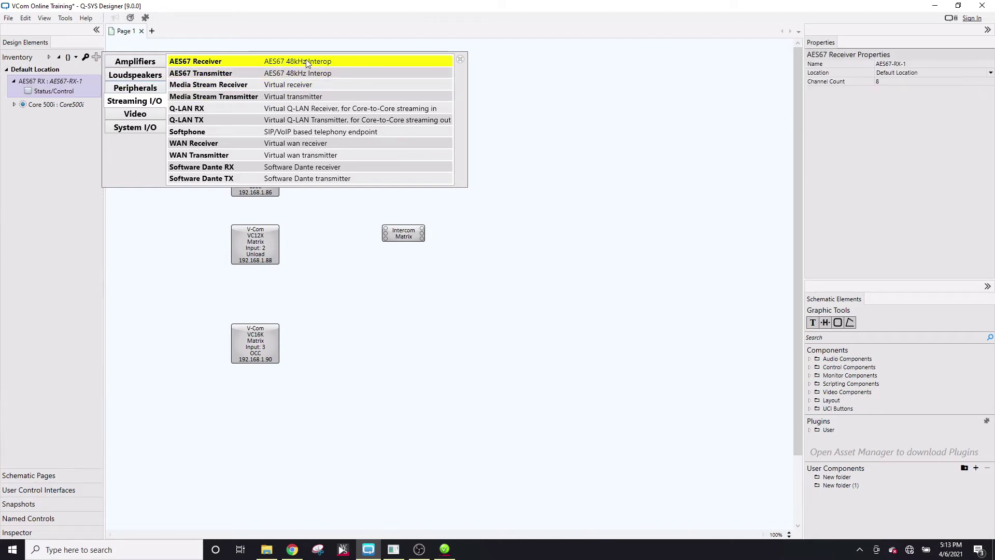
{"action": "double_click", "coordinate": [307, 63]}
{"action": "left_click", "coordinate": [304, 74]}
{"action": "double_click", "coordinate": [305, 74]}
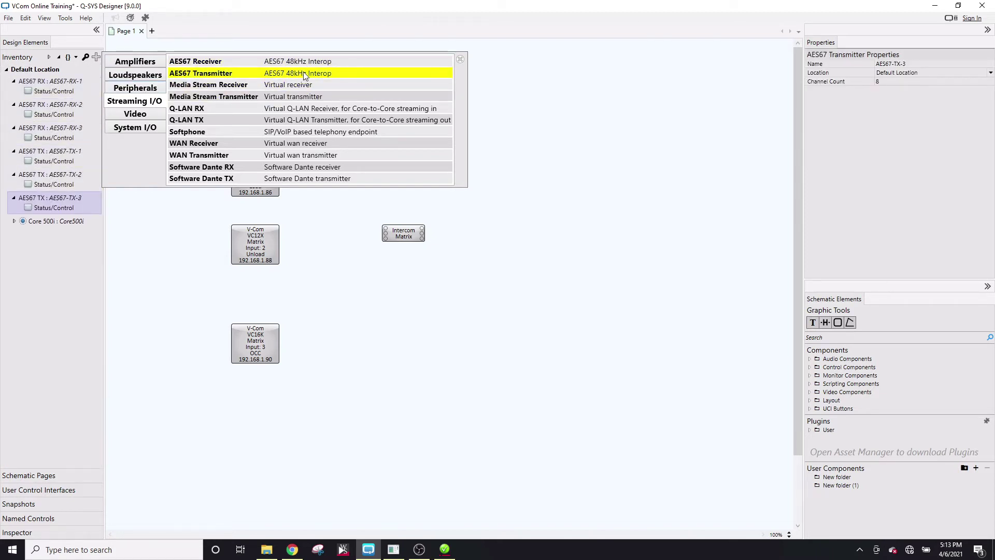
Place receivers RX-1, RX-2 and RX-3 beside the Load, Unload and OCC matrix blocks
{"action": "left_click", "coordinate": [535, 176]}
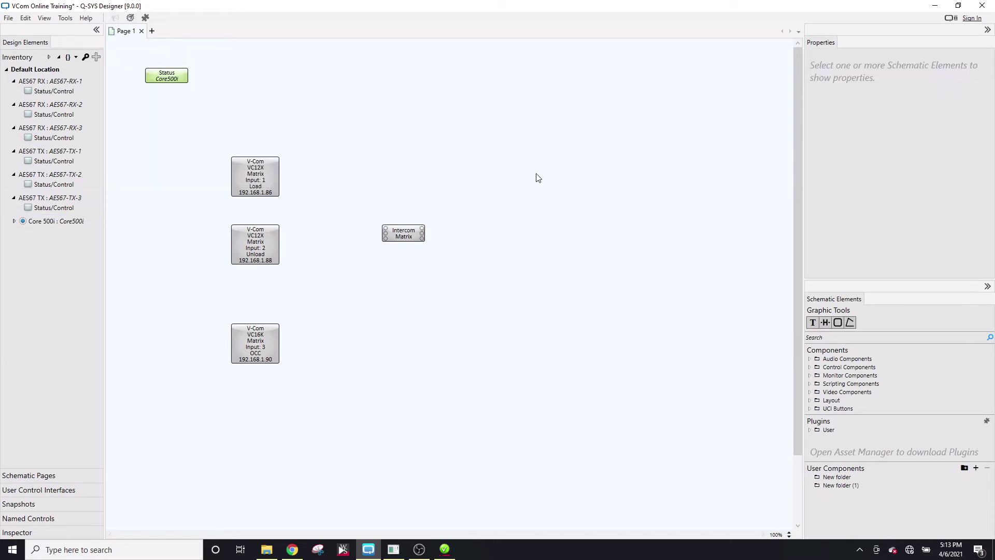
{"action": "left_click", "coordinate": [57, 92]}
{"action": "left_click_drag", "start_coordinate": [57, 93], "coordinate": [290, 157]}
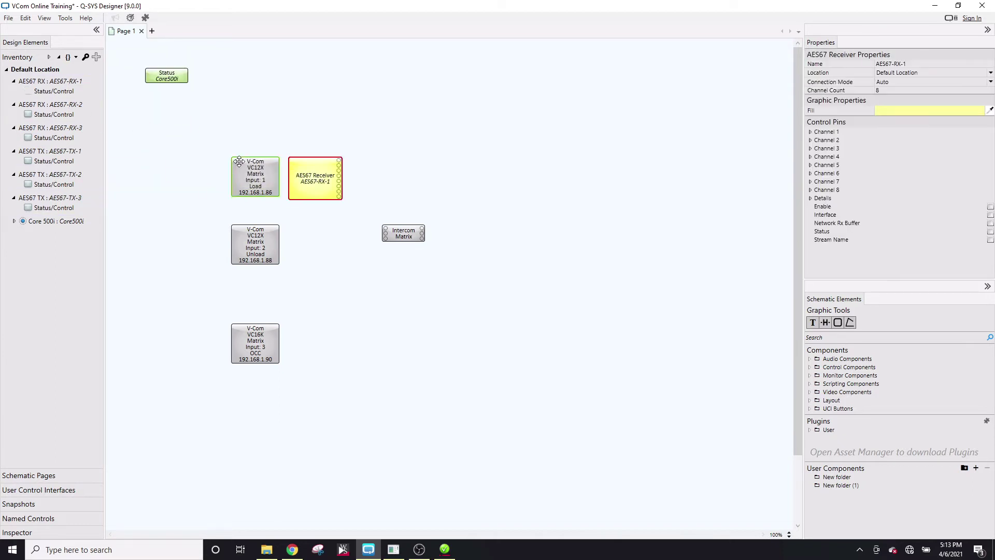
{"action": "left_click", "coordinate": [54, 114]}
{"action": "left_click_drag", "start_coordinate": [54, 114], "coordinate": [285, 226]}
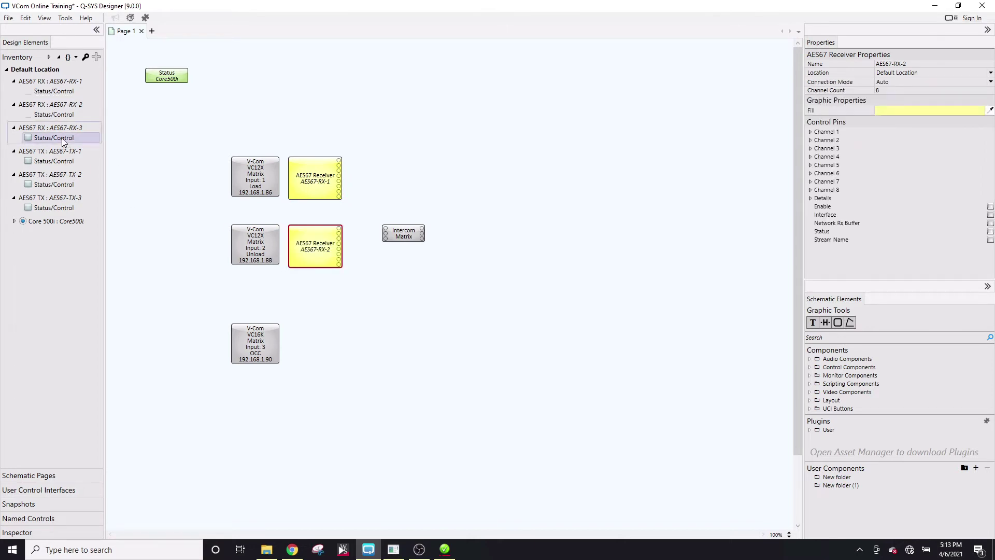
{"action": "left_click_drag", "start_coordinate": [61, 138], "coordinate": [292, 328]}
Place transmitters TX-1, TX-2 and TX-3 in a column right of the Intercom Matrix
{"action": "left_click", "coordinate": [79, 161]}
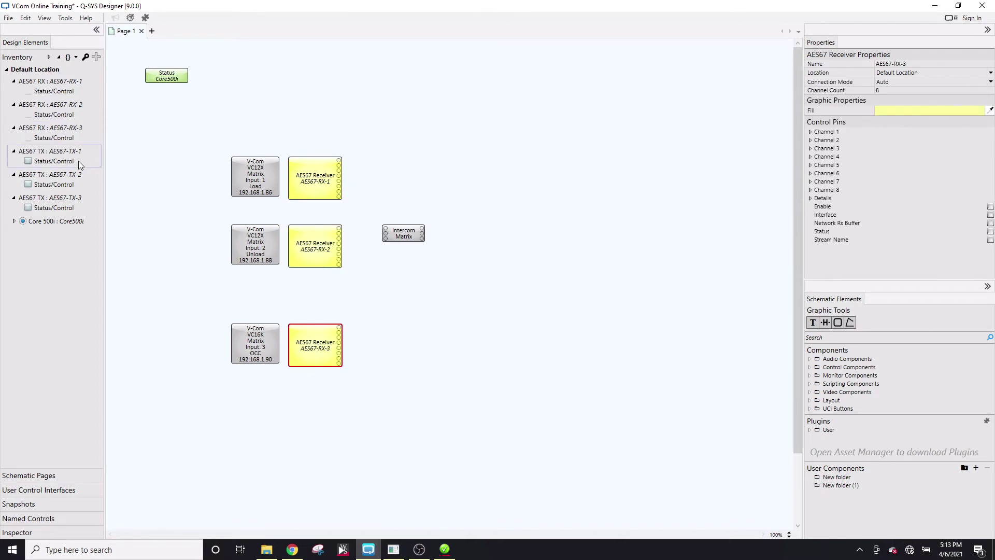
{"action": "left_click_drag", "start_coordinate": [76, 162], "coordinate": [442, 162]}
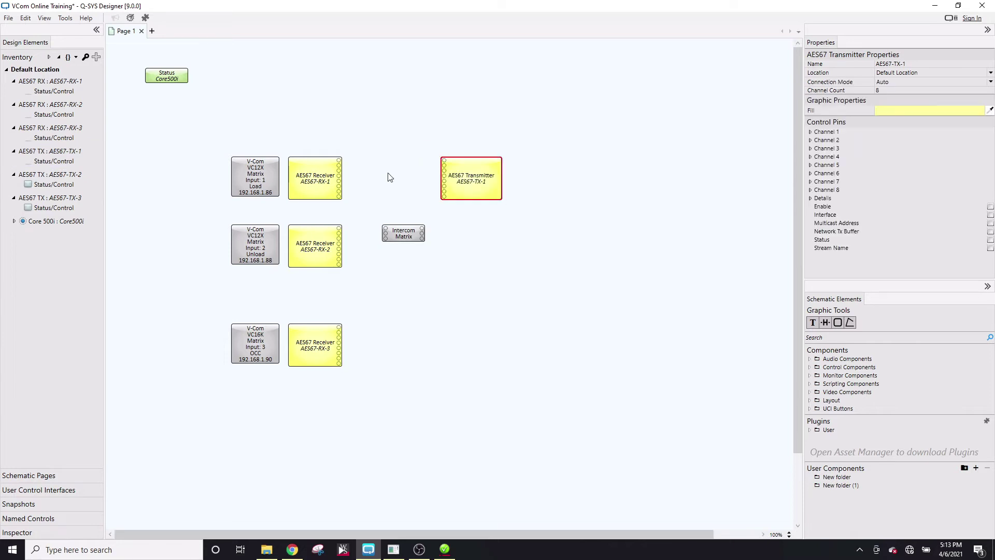
{"action": "left_click_drag", "start_coordinate": [52, 187], "coordinate": [442, 224]}
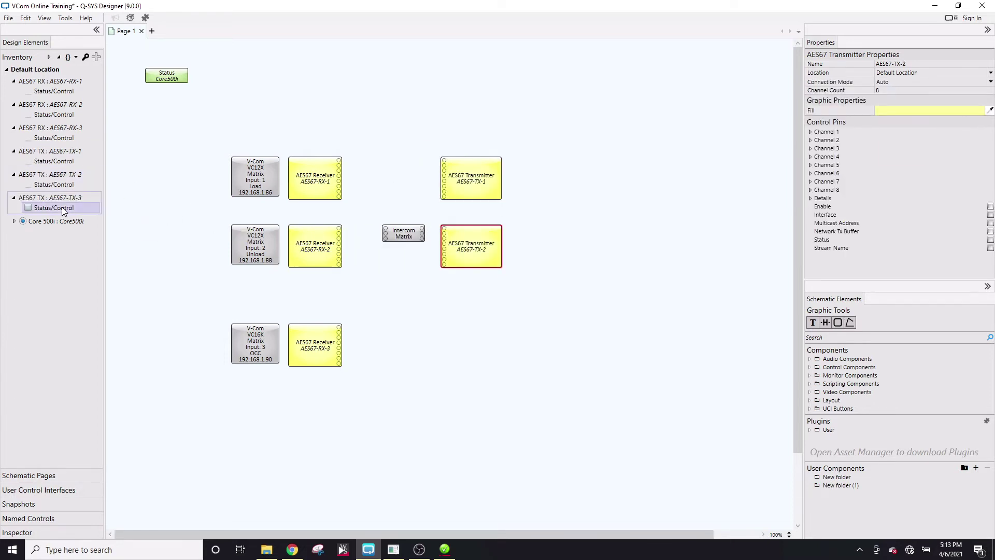
{"action": "left_click_drag", "start_coordinate": [51, 207], "coordinate": [446, 327]}
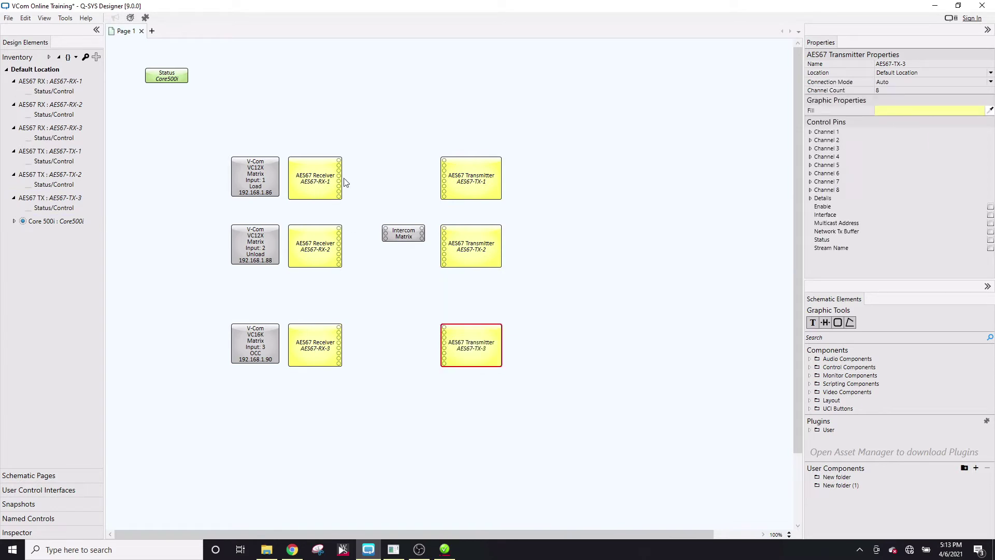
{"action": "left_click", "coordinate": [309, 165]}
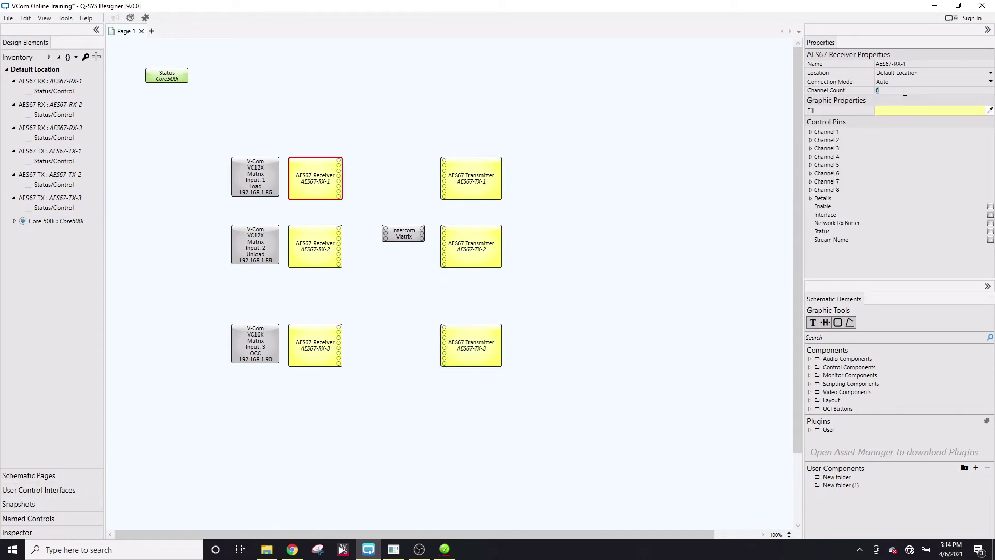
Set the channel count to 1 on receivers RX-1, RX-2 and RX-3
{"action": "type", "text": "1"}
{"action": "key", "text": "Return"}
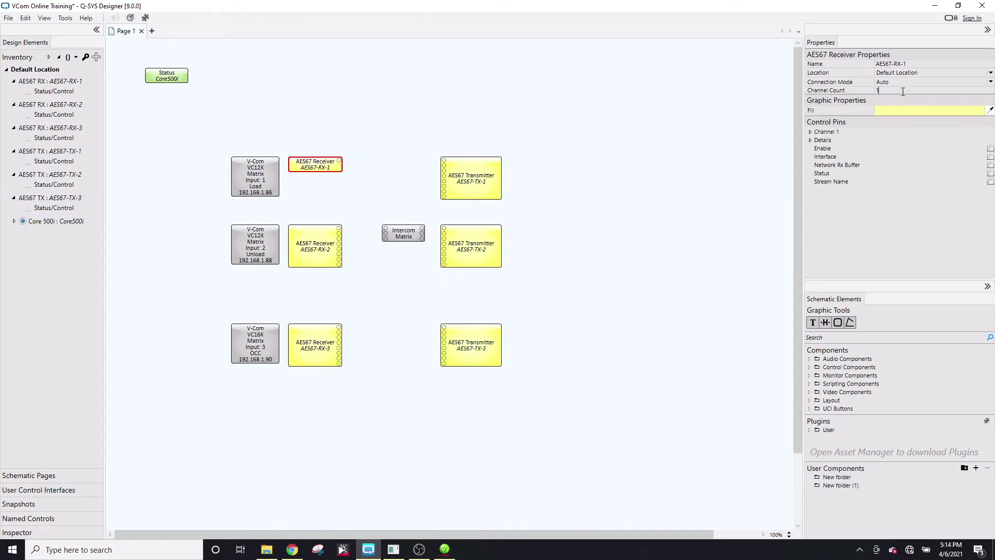
{"action": "left_click", "coordinate": [318, 251]}
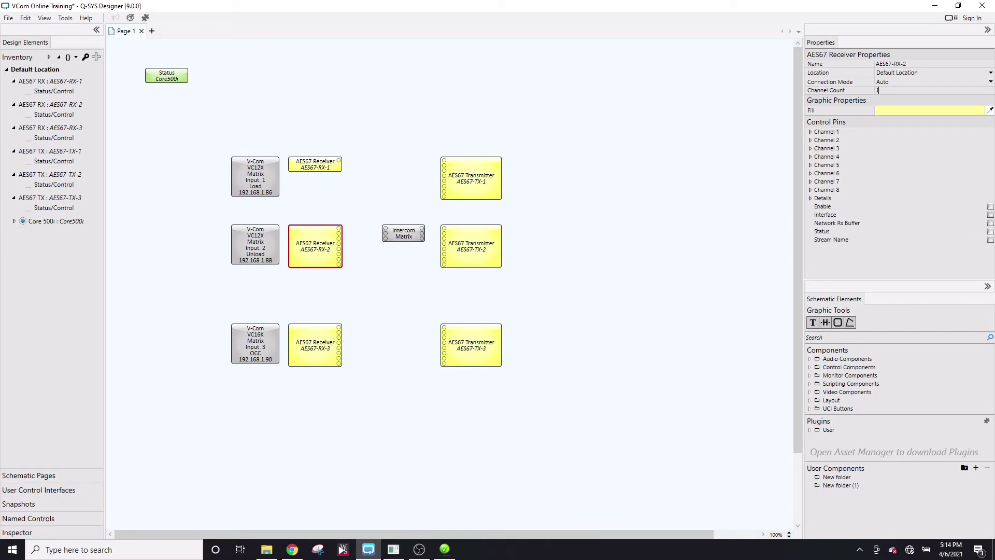
{"action": "type", "text": "1"}
{"action": "key", "text": "Return"}
{"action": "left_click", "coordinate": [310, 341]}
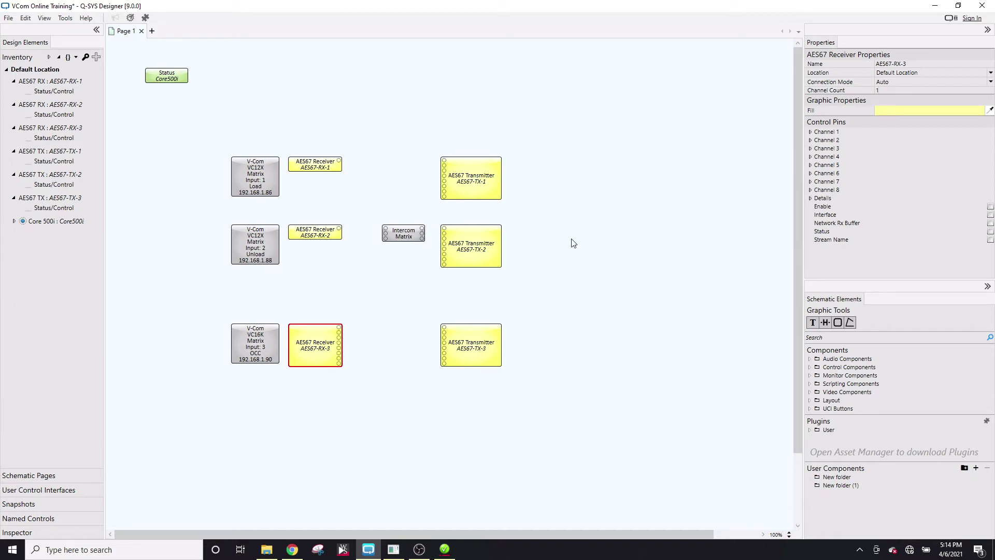
{"action": "type", "text": "1"}
{"action": "key", "text": "Return"}
Set the channel count to 1 on transmitters TX-1, TX-2 and TX-3
{"action": "left_click", "coordinate": [470, 179]}
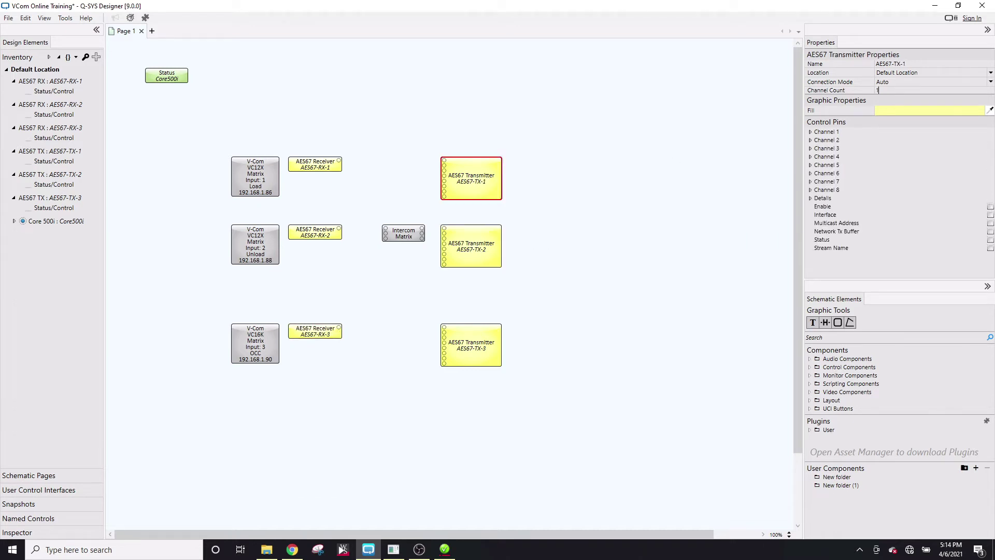
{"action": "type", "text": "1"}
{"action": "key", "text": "Return"}
{"action": "left_click", "coordinate": [495, 251]}
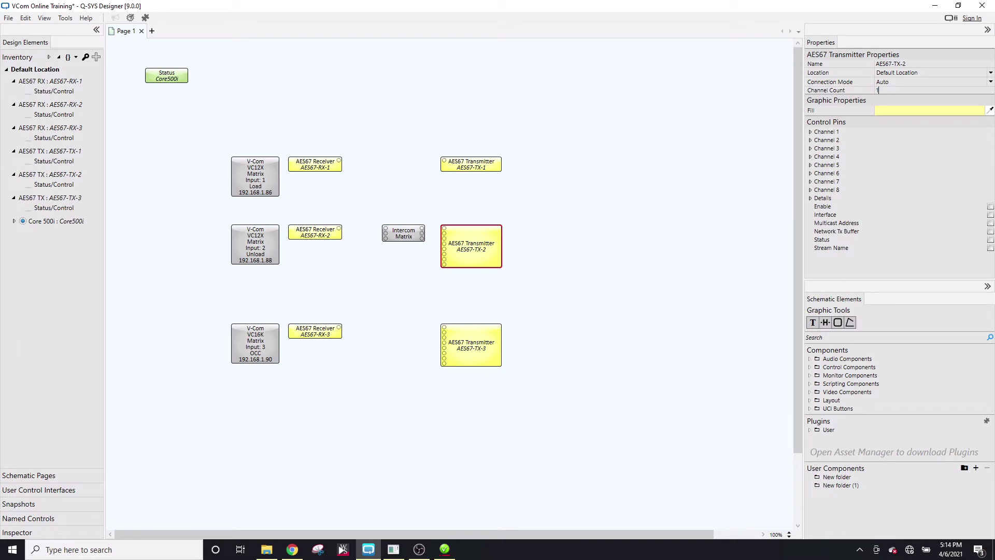
{"action": "type", "text": "1"}
{"action": "key", "text": "Return"}
{"action": "left_click", "coordinate": [484, 333]}
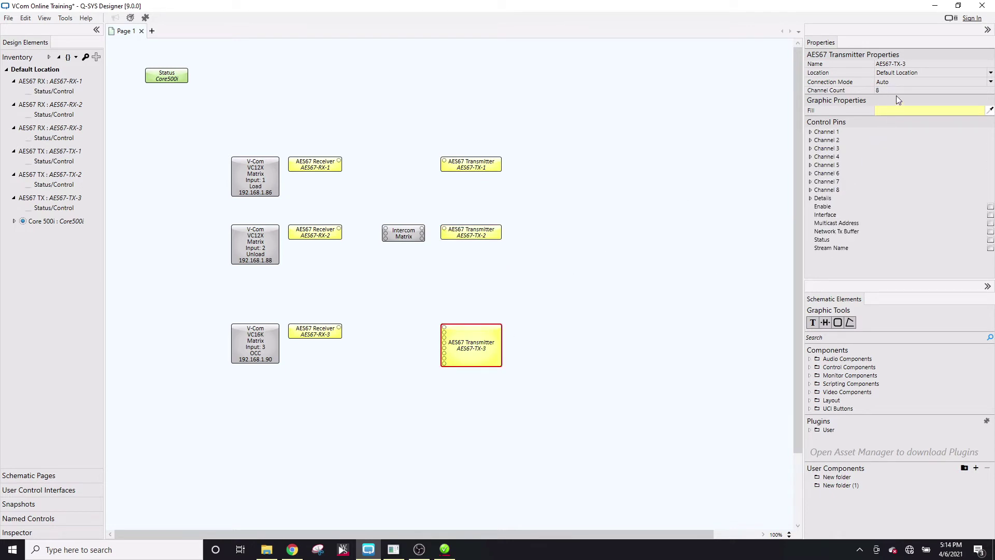
{"action": "key", "text": "Return"}
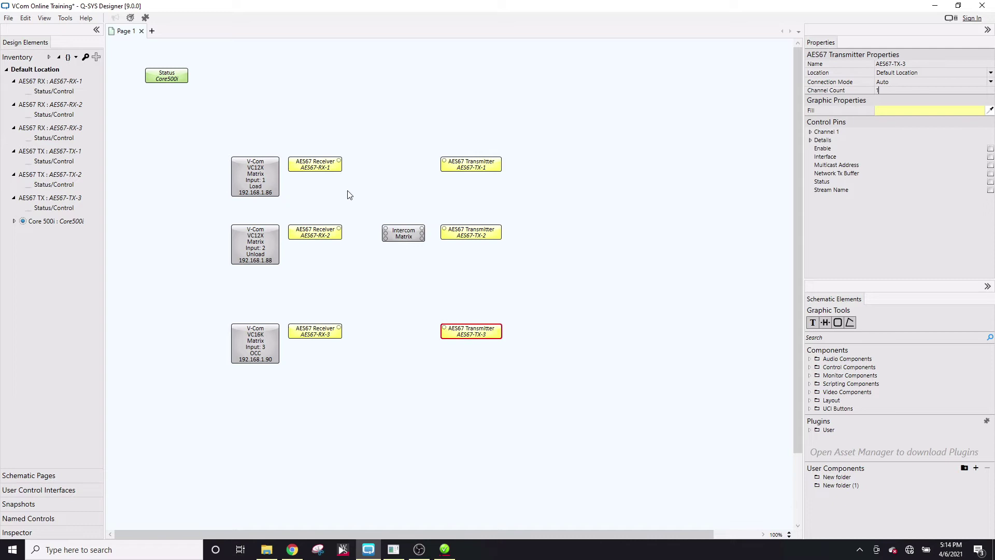
Wire the outputs of receivers RX-1 to RX-3 into the Intercom Matrix inputs
{"action": "left_click_drag", "start_coordinate": [369, 145], "coordinate": [334, 352]}
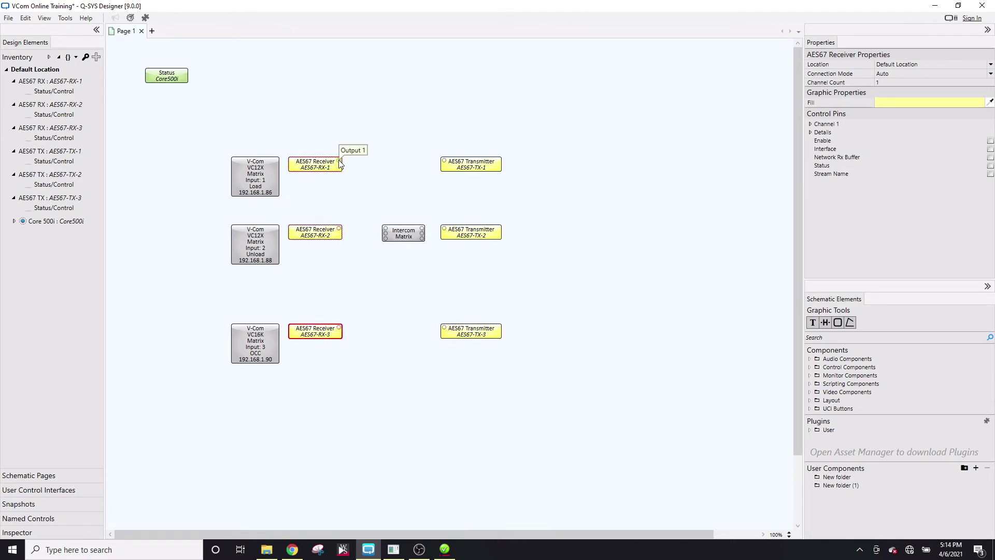
{"action": "left_click_drag", "start_coordinate": [340, 163], "coordinate": [385, 233]}
{"action": "left_click", "coordinate": [434, 297]}
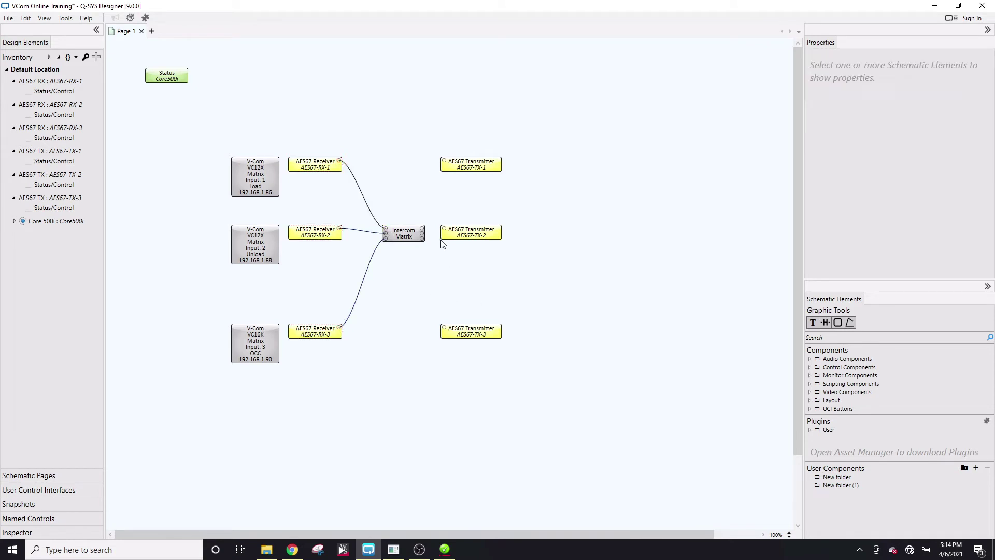
Connect the Intercom Matrix earpiece outputs to transmitters TX-1, TX-2 and TX-3
{"action": "left_click", "coordinate": [420, 237]}
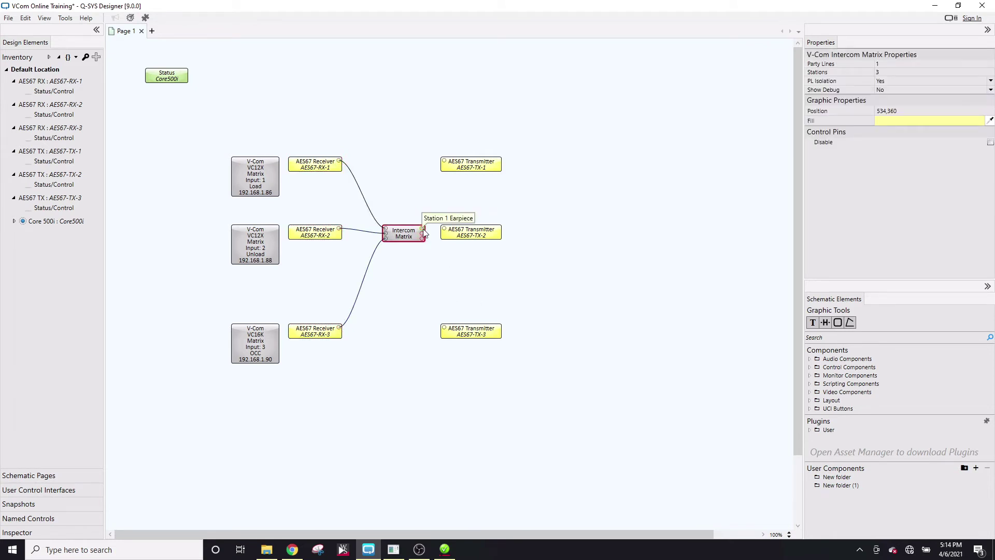
{"action": "mouse_move", "coordinate": [424, 231]}
{"action": "left_mouse_down"}
{"action": "mouse_move", "coordinate": [444, 162]}
{"action": "mouse_move", "coordinate": [424, 234]}
{"action": "mouse_move", "coordinate": [450, 233]}
{"action": "mouse_move", "coordinate": [433, 244]}
{"action": "mouse_move", "coordinate": [445, 329]}
{"action": "mouse_move", "coordinate": [426, 239]}
{"action": "left_mouse_up"}
{"action": "left_click", "coordinate": [436, 245]}
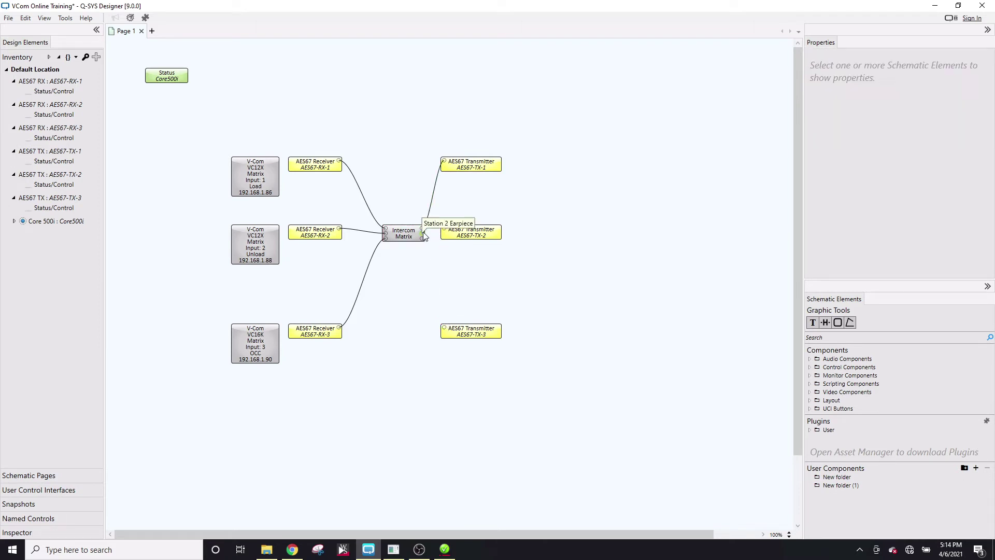
{"action": "left_click", "coordinate": [432, 245]}
{"action": "left_click_drag", "start_coordinate": [423, 238], "coordinate": [443, 329]}
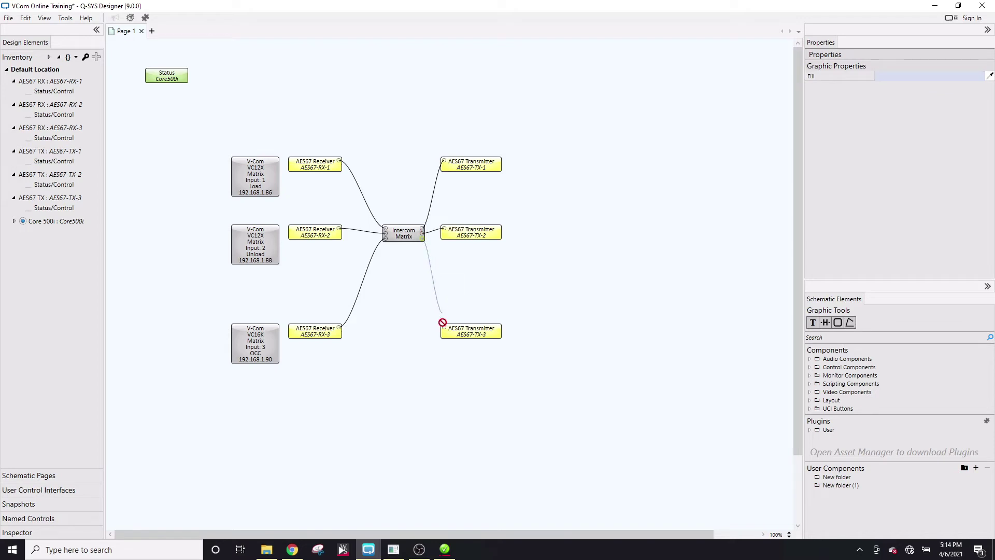
{"action": "left_click", "coordinate": [573, 306]}
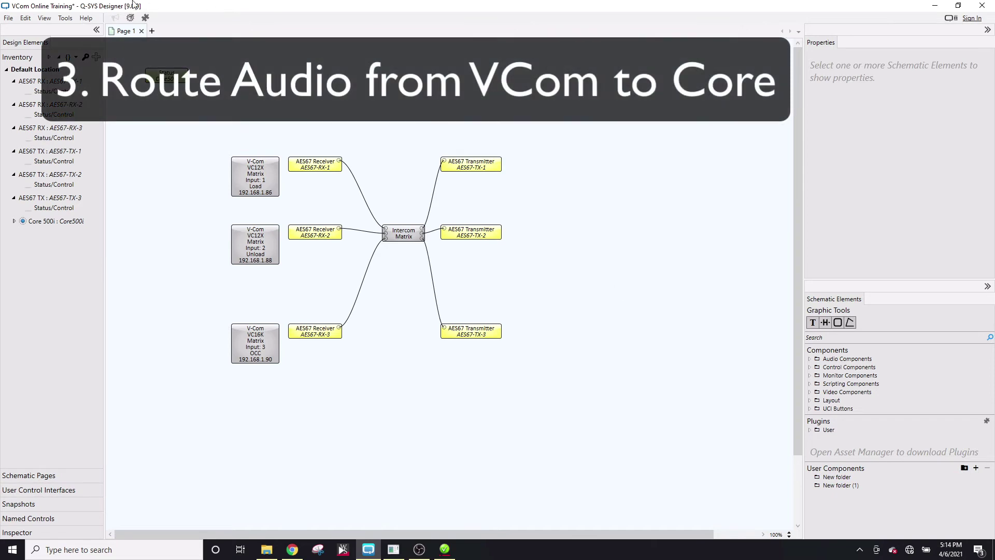
Save the design to the Core 500i and run it with File > Save to Core & Run
{"action": "left_click", "coordinate": [9, 18]}
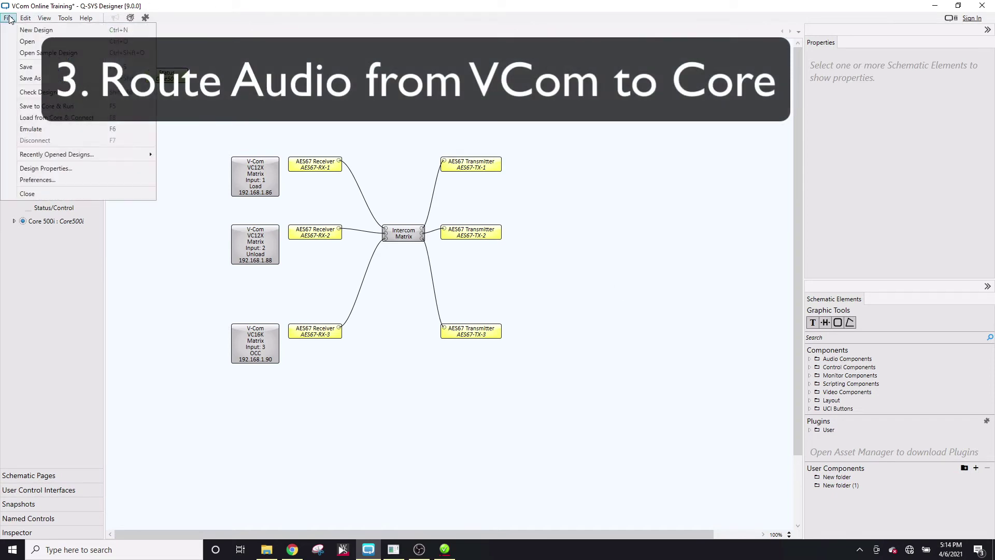
{"action": "left_click", "coordinate": [59, 108]}
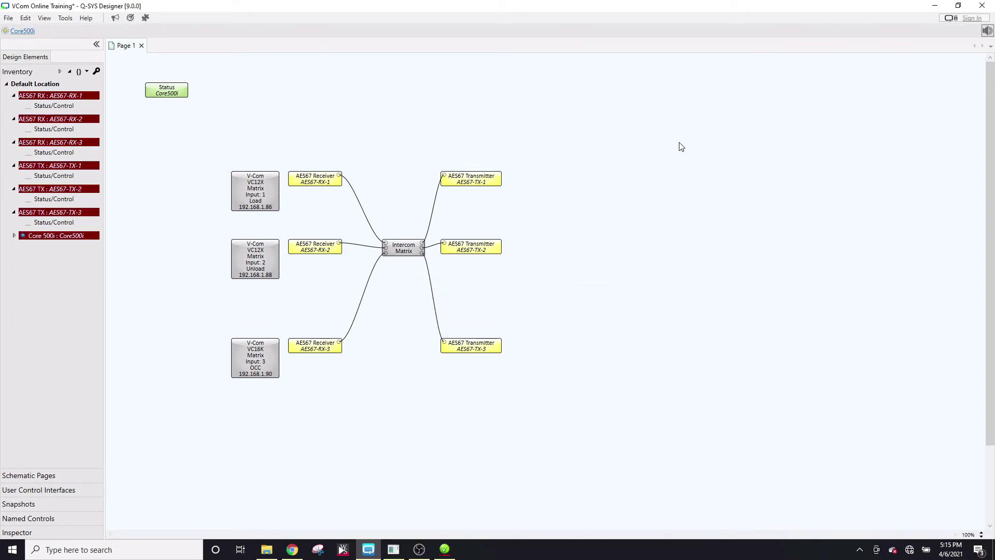
Subscribe receiver AES67-RX-2 to the Unload : 2 stream and close its control panel
{"action": "double_click", "coordinate": [322, 251]}
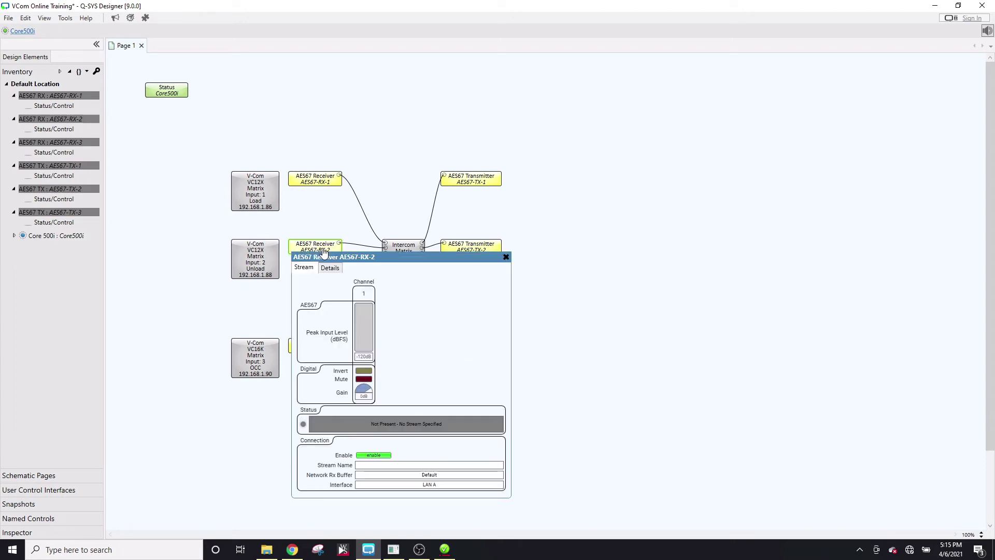
{"action": "left_click", "coordinate": [454, 465]}
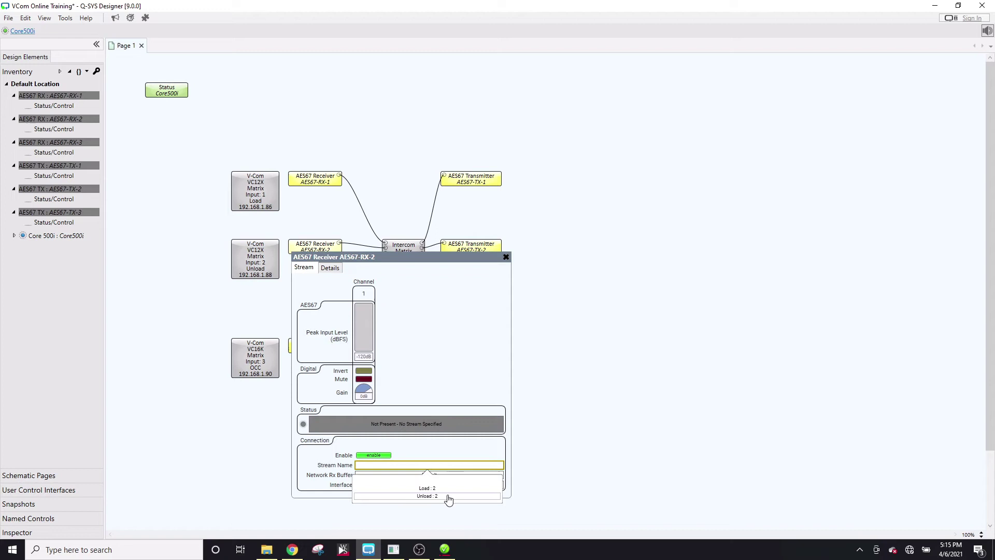
{"action": "left_click", "coordinate": [449, 497]}
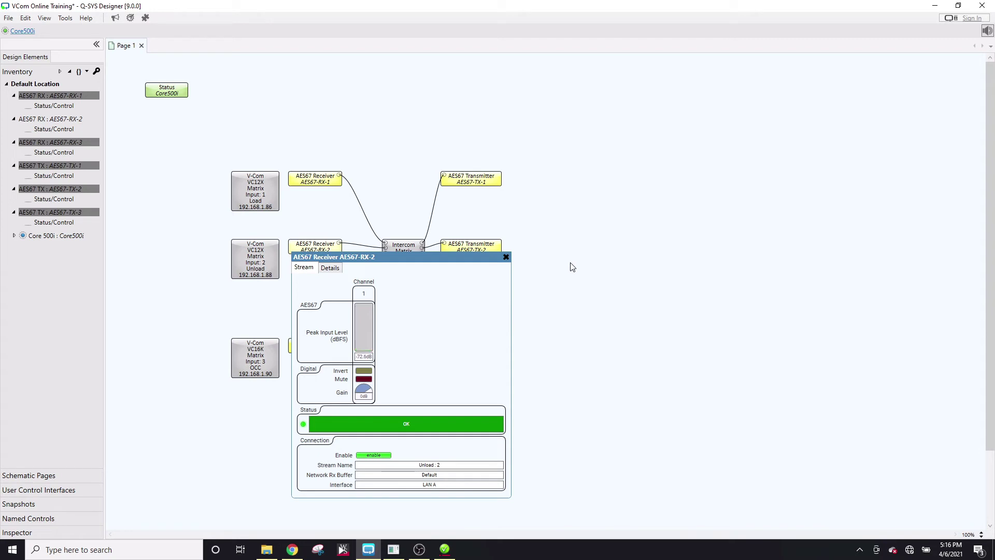
{"action": "left_click", "coordinate": [506, 257]}
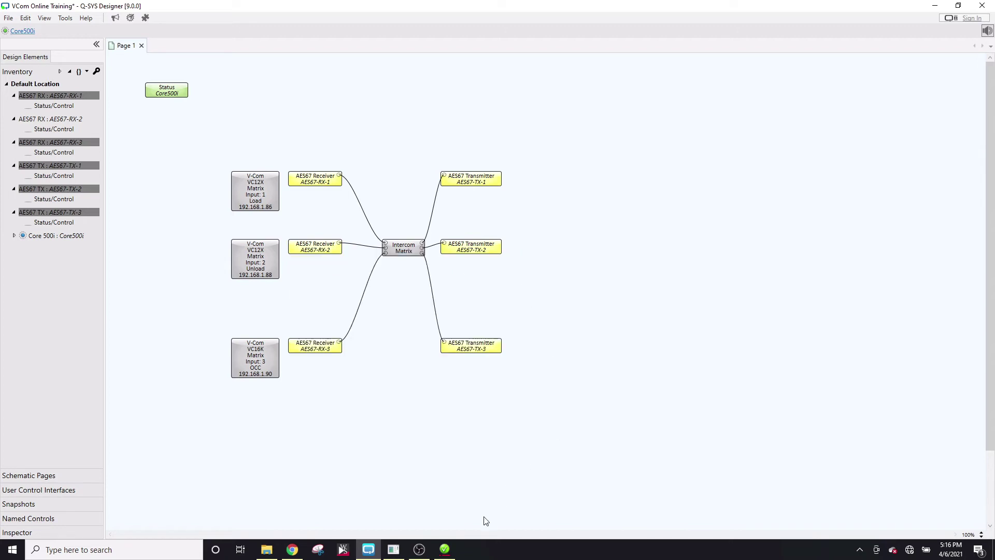
Open the TX-1 and TX-2 control panels and arrange them side by side
{"action": "mouse_move", "coordinate": [444, 555]}
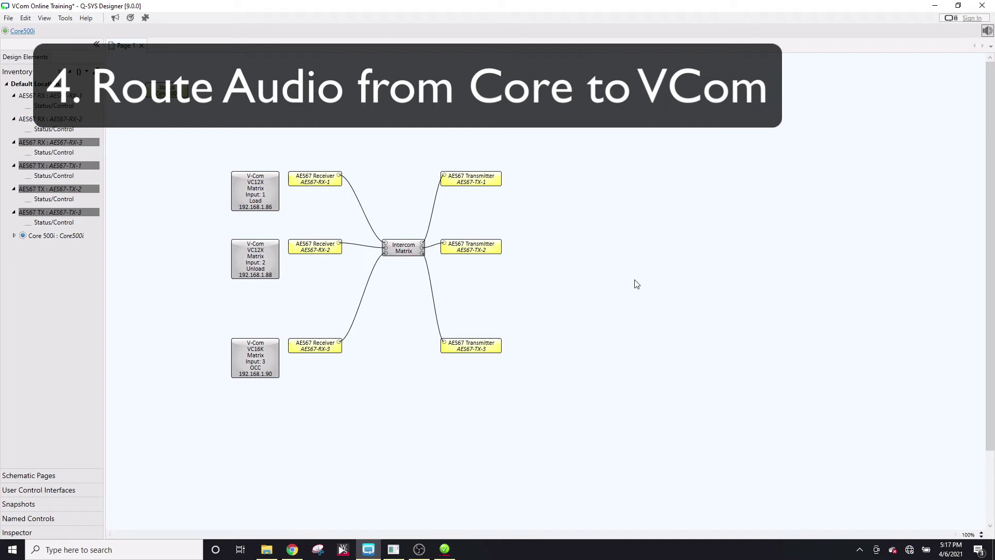
{"action": "double_click", "coordinate": [486, 186]}
{"action": "left_click_drag", "start_coordinate": [516, 177], "coordinate": [297, 176]}
{"action": "double_click", "coordinate": [488, 249]}
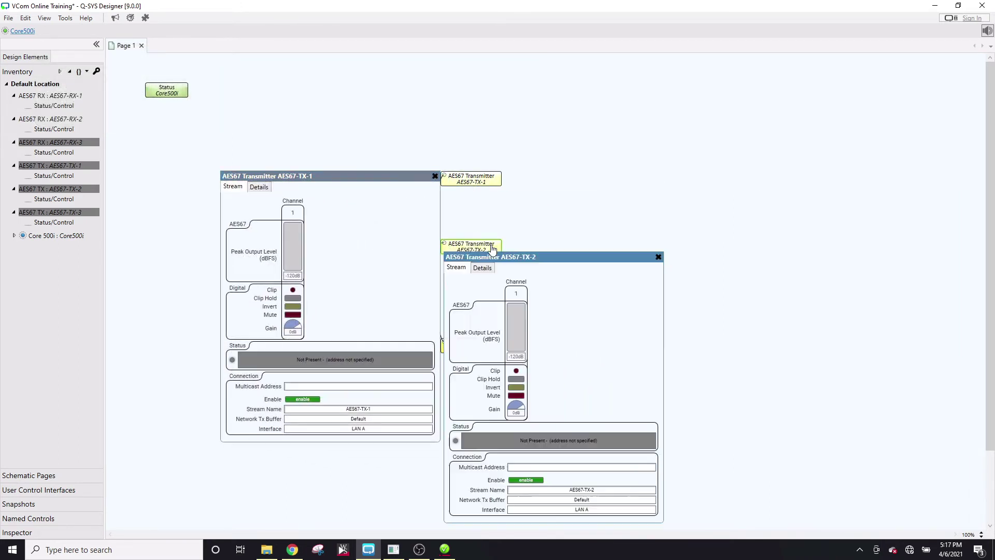
{"action": "left_click_drag", "start_coordinate": [535, 253], "coordinate": [634, 182]}
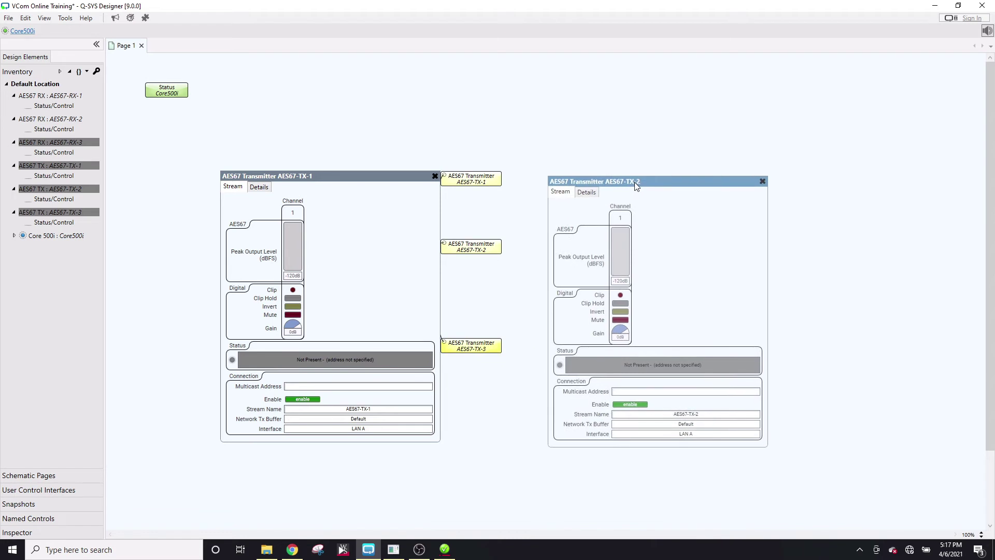
Rename TX-1's stream to AES67-TX-Load and TX-2's to AES67-TX-Unload
{"action": "left_click", "coordinate": [386, 409]}
{"action": "key", "text": "BackSpace"}
{"action": "type", "text": "Load"}
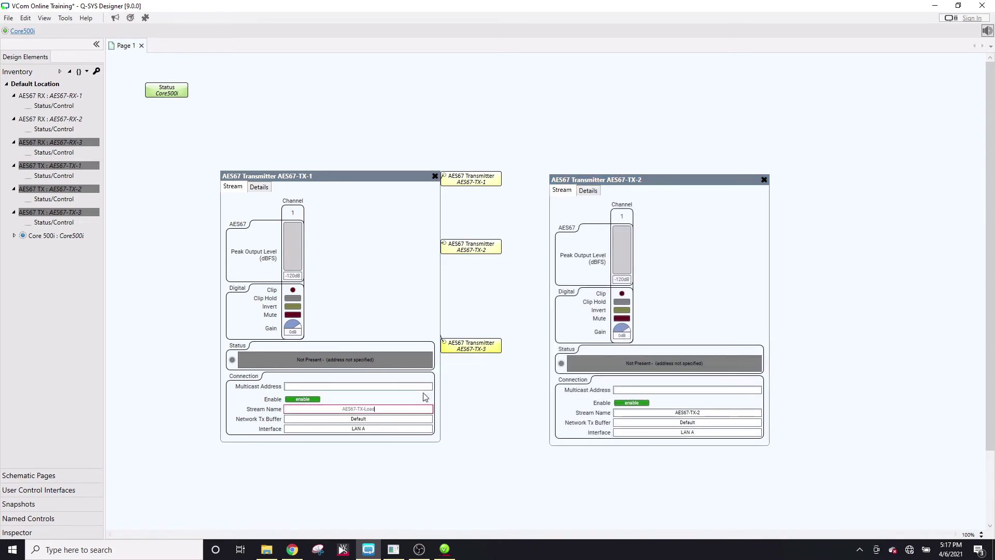
{"action": "left_click", "coordinate": [713, 413]}
{"action": "key", "text": "BackSpace"}
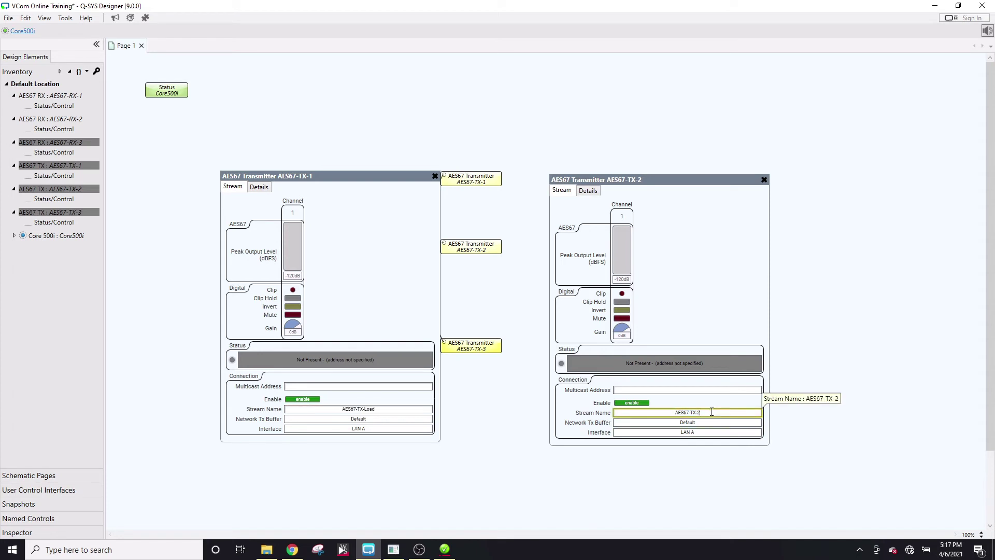
{"action": "type", "text": "Unload"}
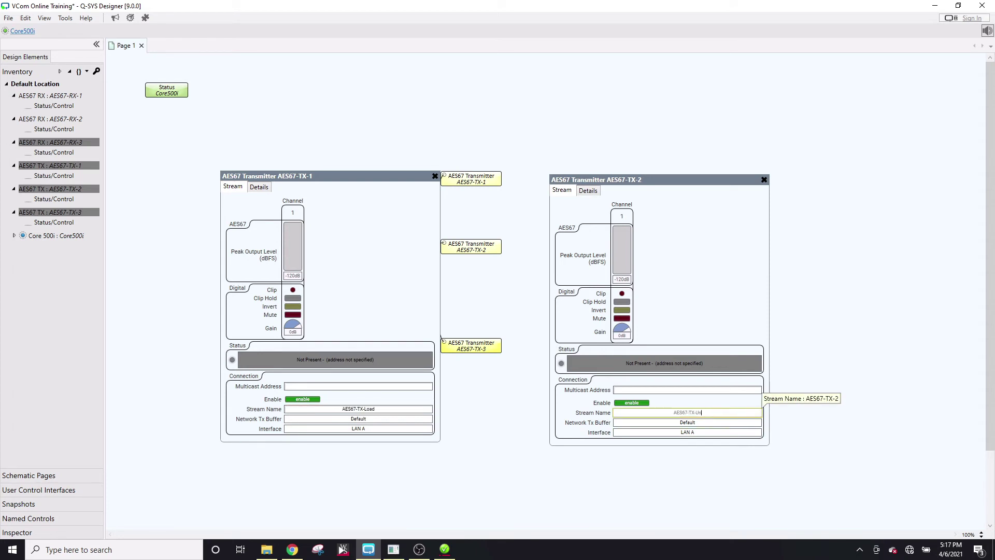
Set TX-1's multicast address to 239.69.10.1 and TX-2's to 239.69.10.2
{"action": "left_click", "coordinate": [343, 386]}
{"action": "type", "text": "239"}
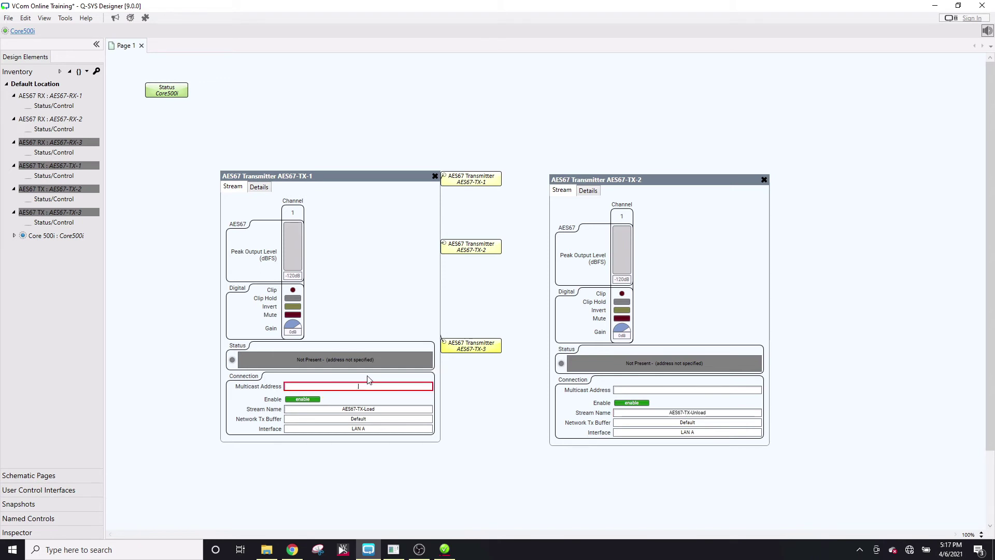
{"action": "type", "text": ".6"}
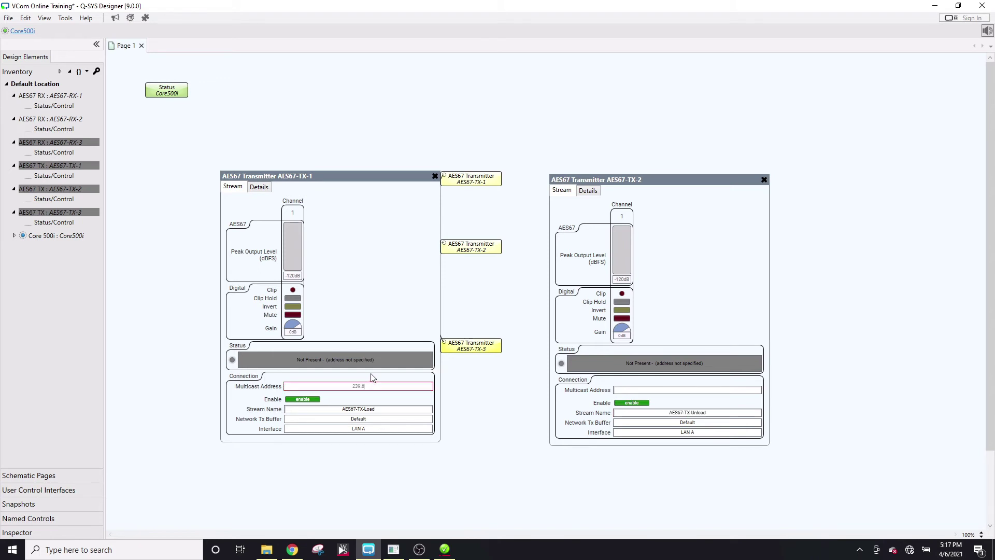
{"action": "type", "text": "9.10.1"}
{"action": "left_click", "coordinate": [653, 390]}
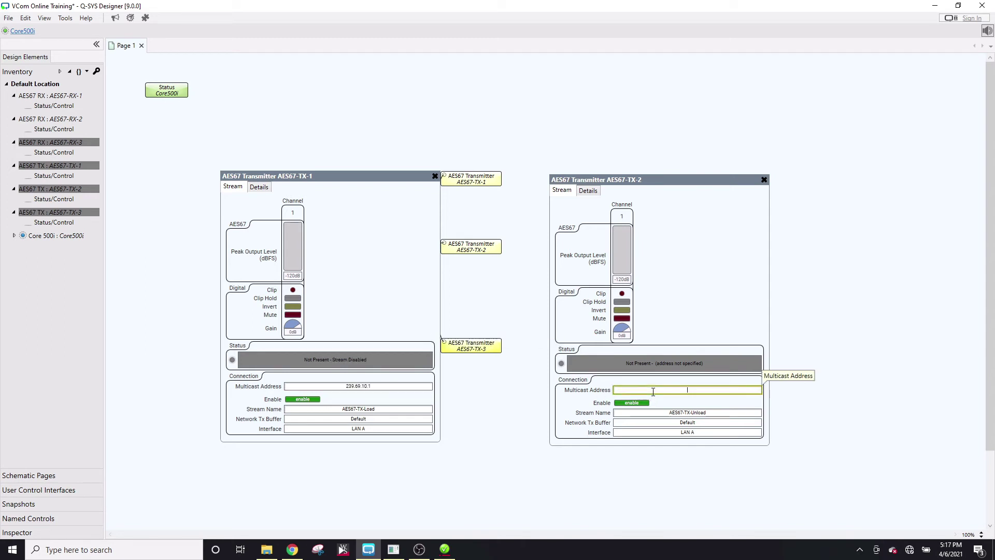
{"action": "type", "text": "239.69.10.2"}
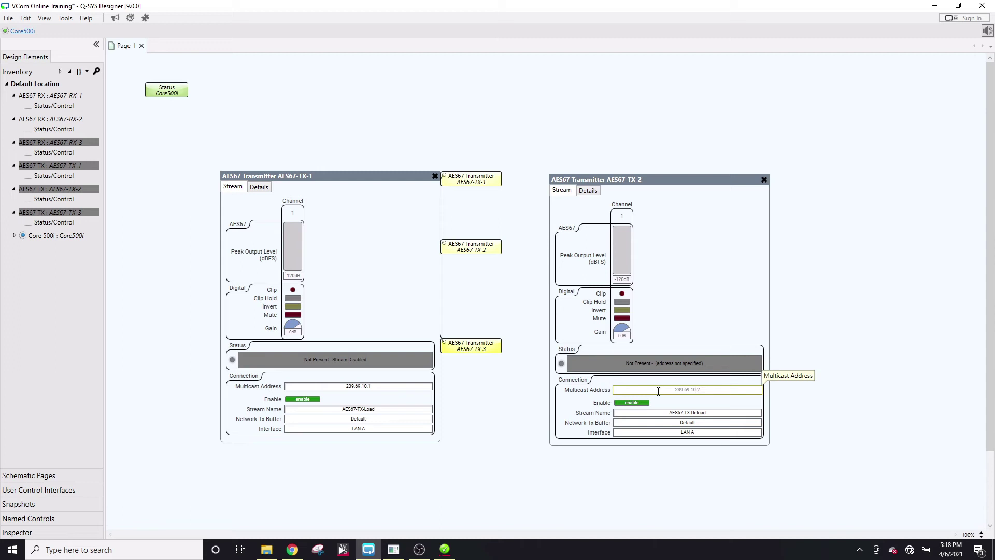
{"action": "key", "text": "Tab"}
Enable TX-1 so both transmitters report OK, then close both transmitter panels
{"action": "left_click", "coordinate": [315, 400]}
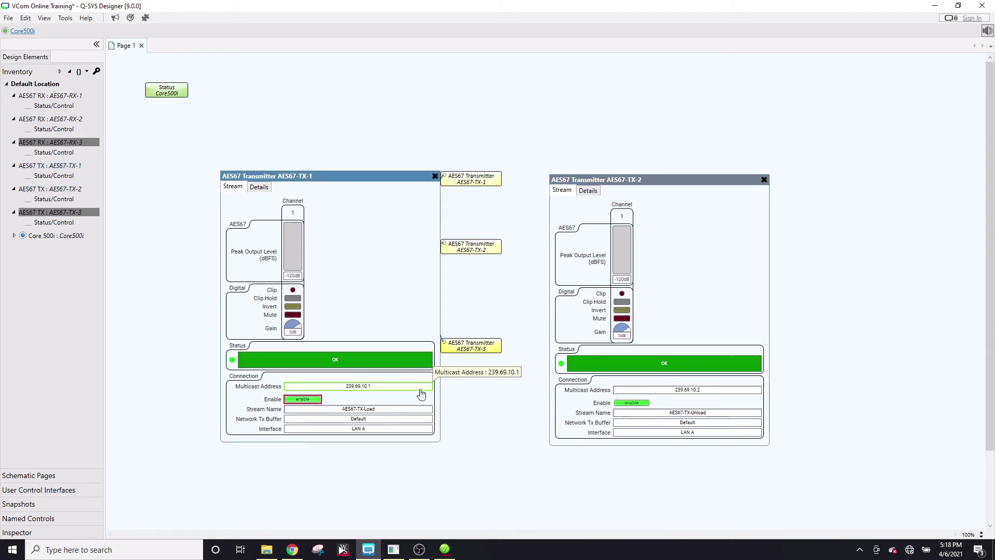
{"action": "left_click", "coordinate": [435, 176]}
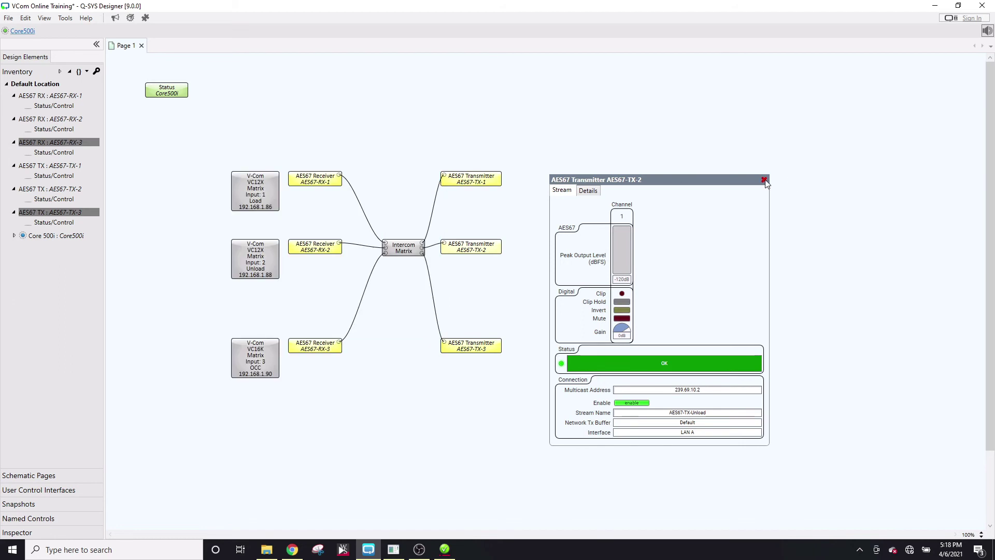
{"action": "left_click", "coordinate": [764, 180]}
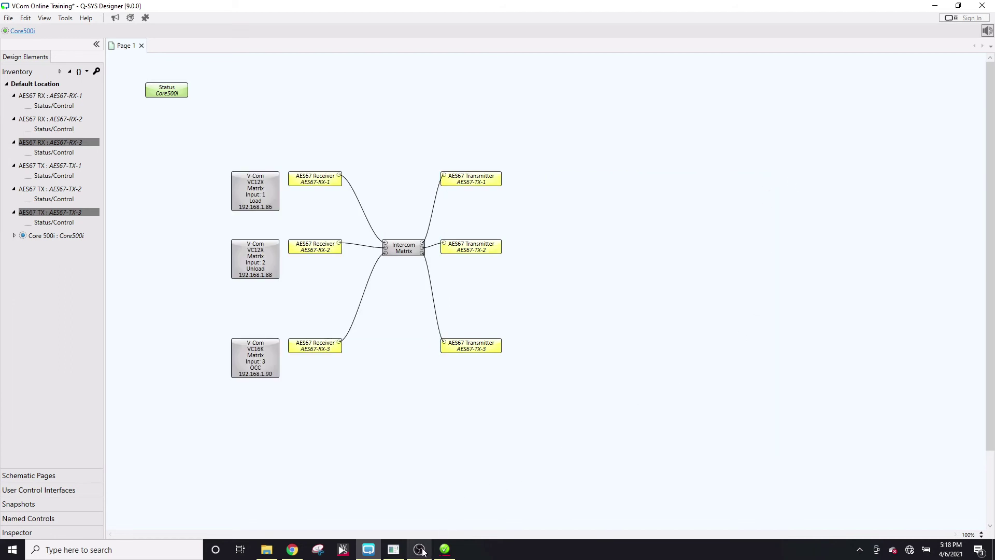
Search Windows for 'dante' and launch Dante Controller from Best match
{"action": "left_click", "coordinate": [215, 549]}
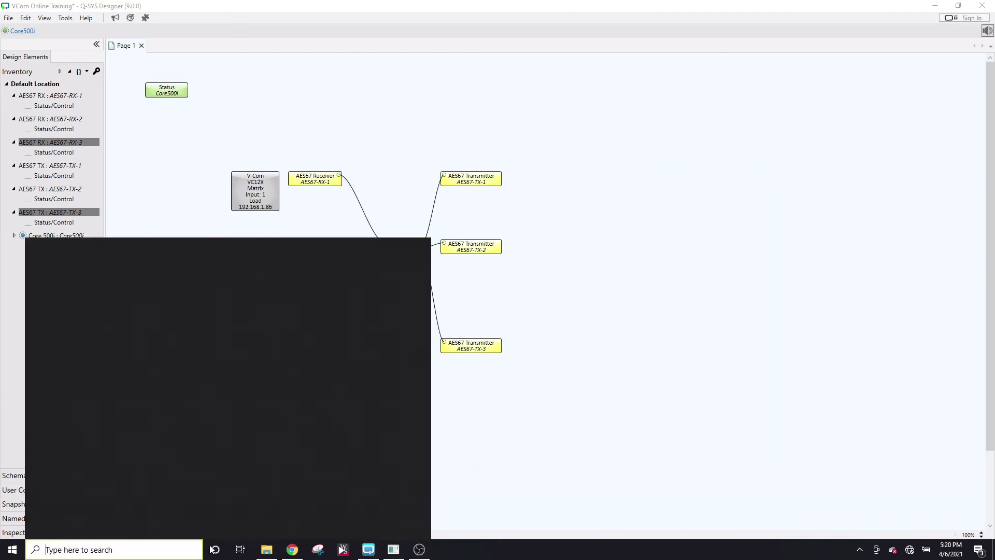
{"action": "type", "text": "dante"}
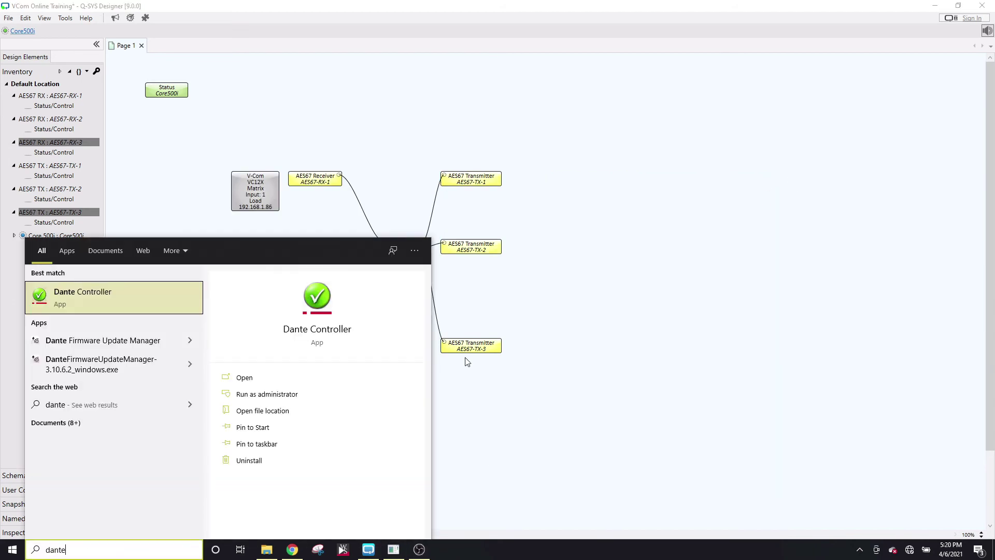
{"action": "left_click", "coordinate": [128, 295]}
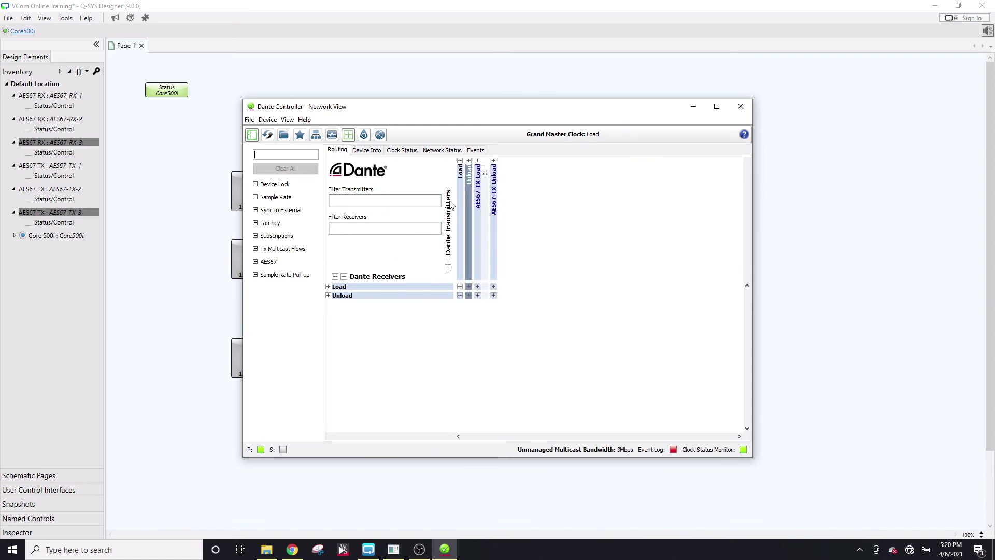
Expand Load, Unload and AES67-TX-Unload, then subscribe Load Rx to TX-Load 01 and Unload Rx to TX-Unload 01
{"action": "left_click", "coordinate": [328, 287]}
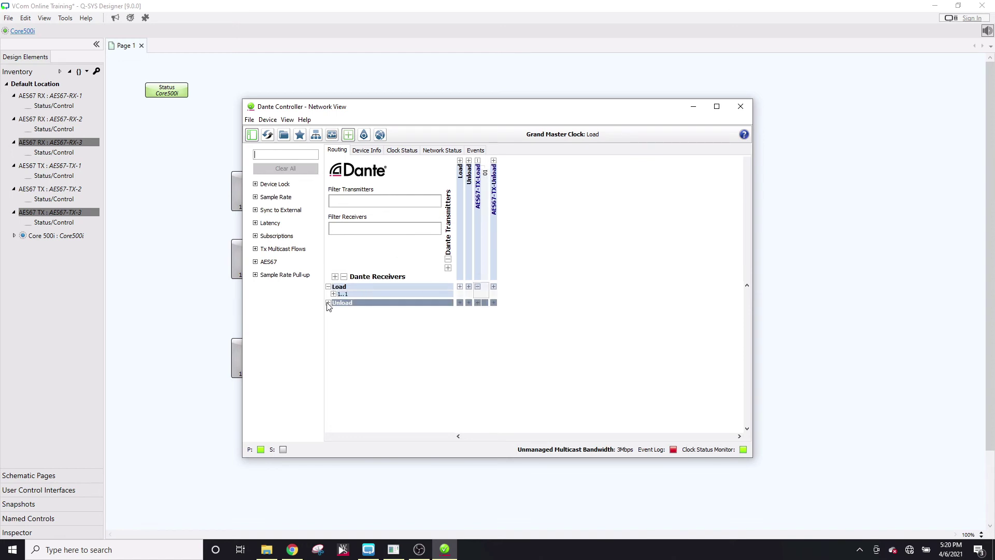
{"action": "left_click", "coordinate": [333, 294]}
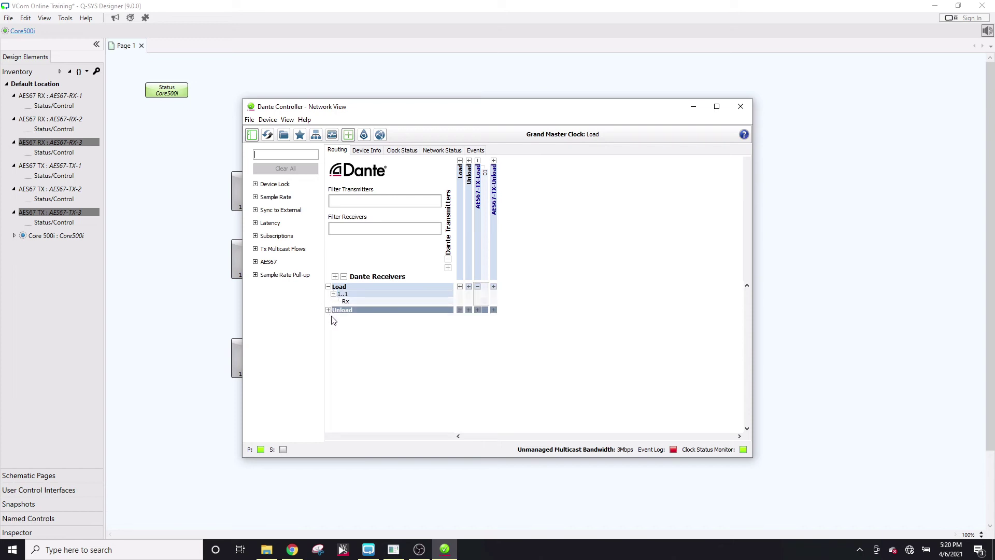
{"action": "left_click", "coordinate": [328, 310]}
{"action": "left_click", "coordinate": [333, 317]}
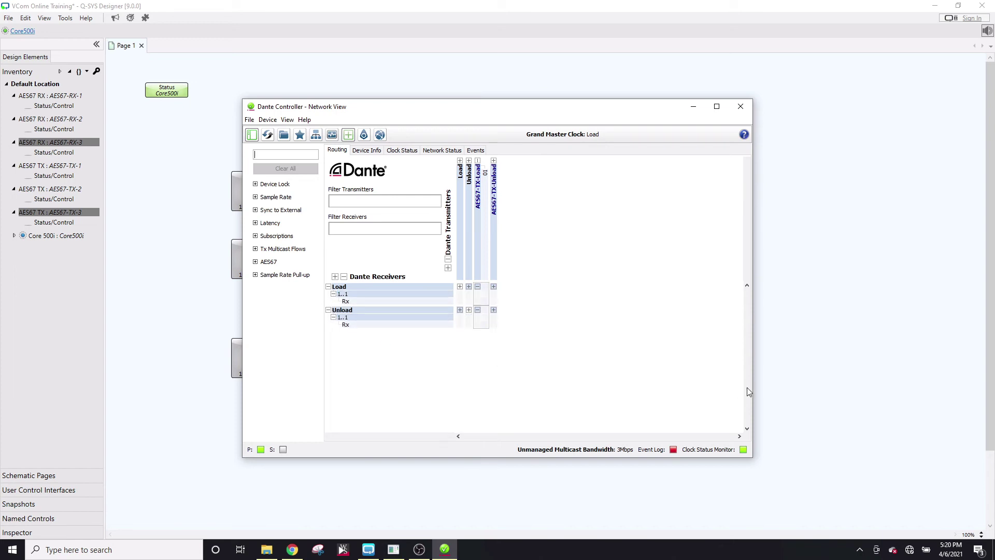
{"action": "left_click", "coordinate": [494, 161]}
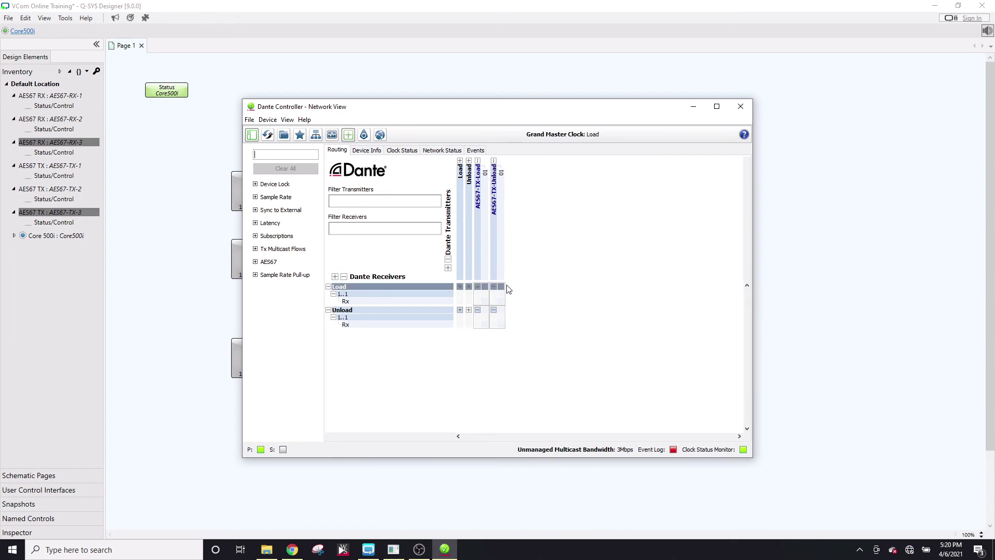
{"action": "left_click", "coordinate": [485, 302]}
{"action": "left_click", "coordinate": [501, 324]}
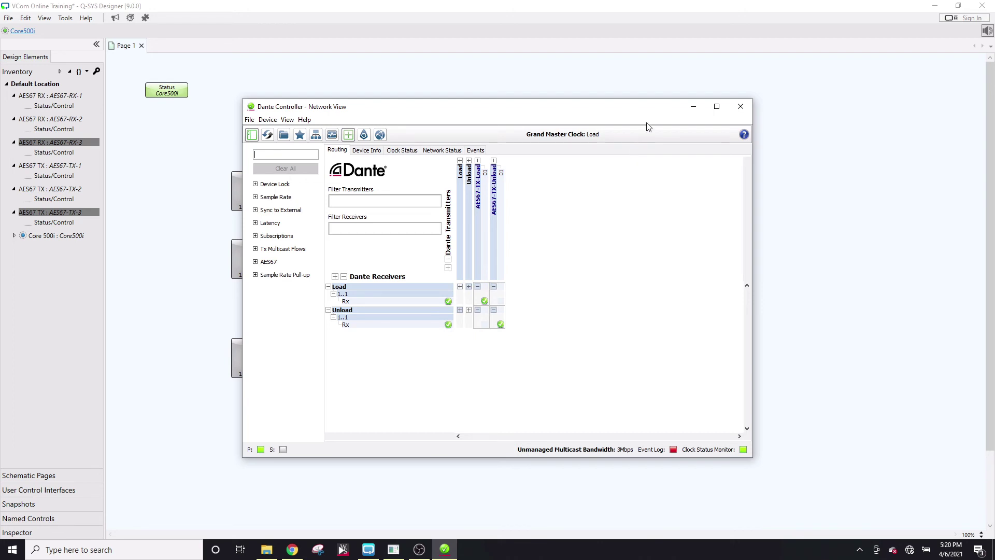
Back in Q-SYS Designer, open the RX-1 and TX-1 control panels and place them at the top
{"action": "left_click", "coordinate": [695, 107]}
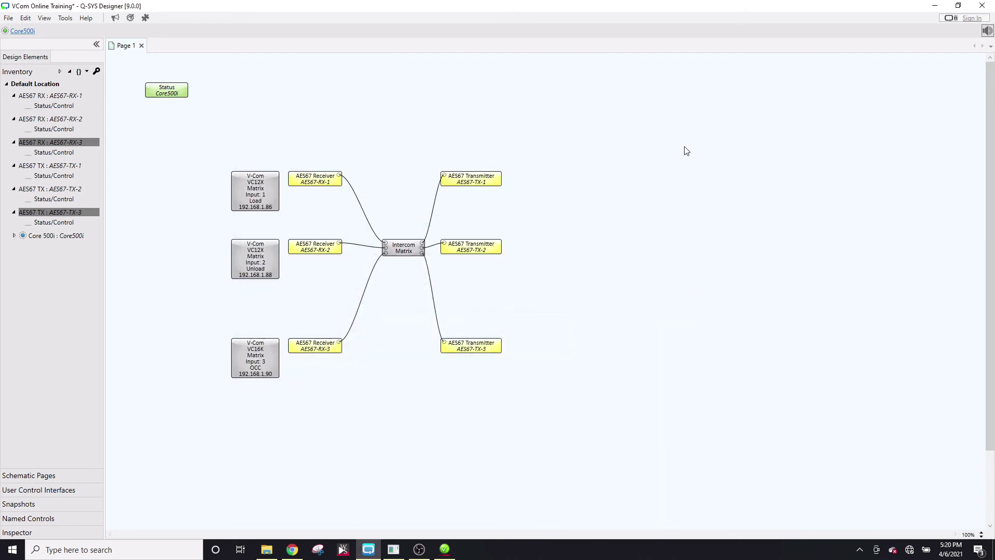
{"action": "double_click", "coordinate": [318, 180]}
{"action": "left_click_drag", "start_coordinate": [341, 187], "coordinate": [203, 60]}
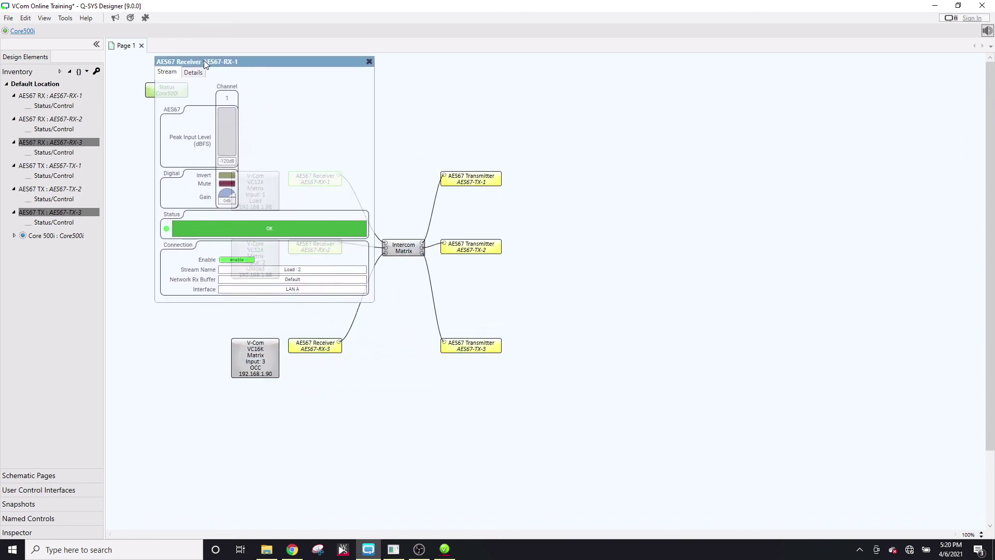
{"action": "double_click", "coordinate": [476, 180]}
{"action": "left_click_drag", "start_coordinate": [477, 190], "coordinate": [595, 59]}
{"action": "left_click_drag", "start_coordinate": [305, 64], "coordinate": [257, 64]}
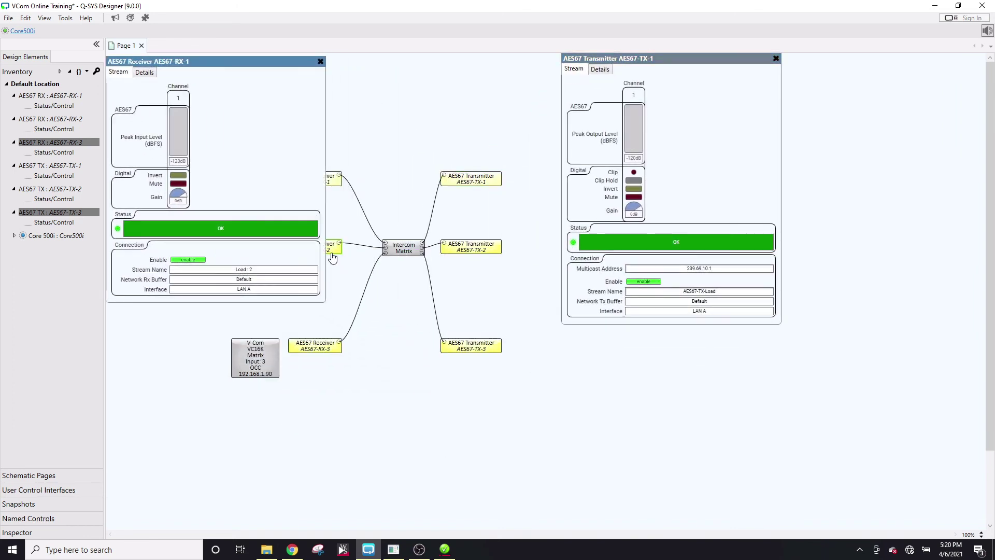
Open the RX-2 control panel, move it lower left, and open the TX-2 panel
{"action": "double_click", "coordinate": [333, 246]}
{"action": "left_click_drag", "start_coordinate": [370, 263], "coordinate": [222, 315]}
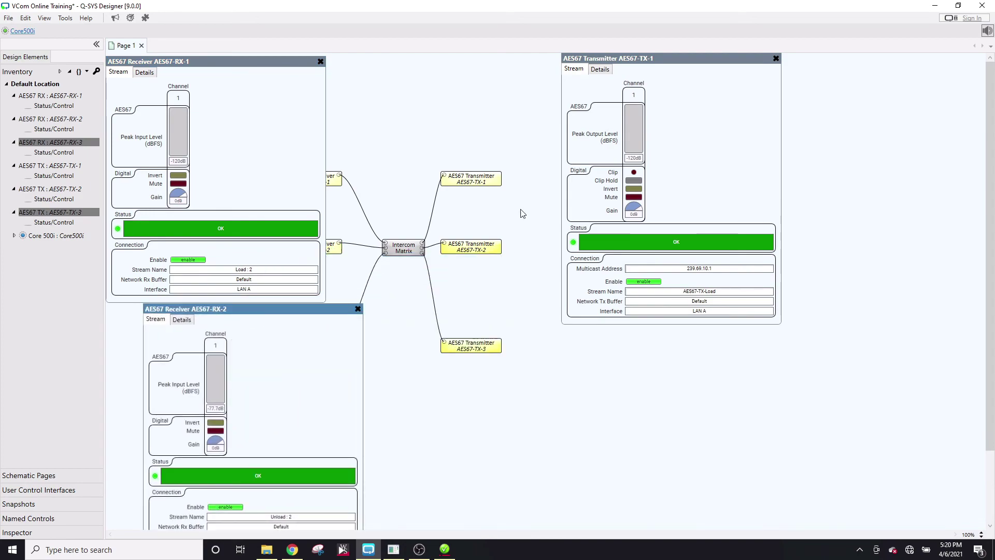
{"action": "double_click", "coordinate": [482, 248]}
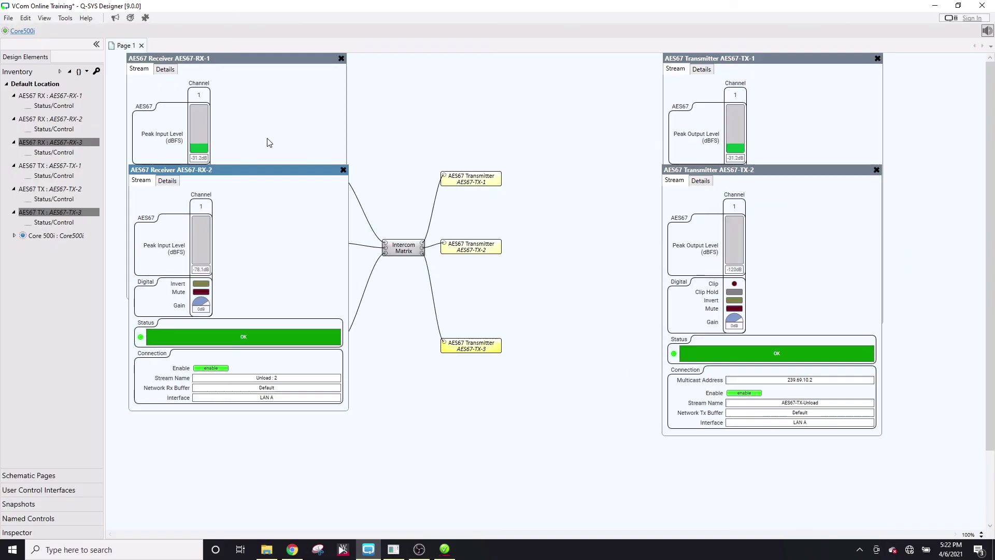